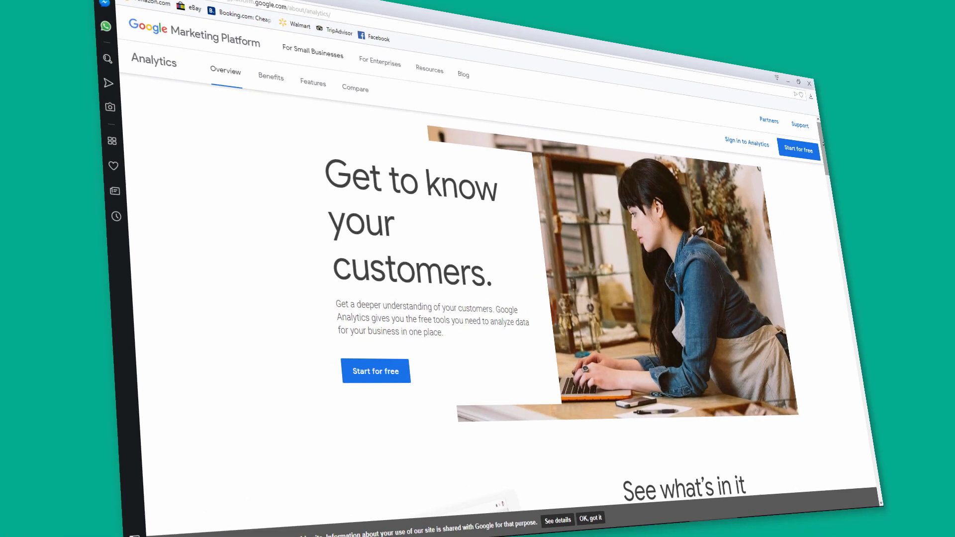
- Scroll the marketing page from the hero banner down to the Marketo case study and Resources
scroll(478, 299, down, 3)
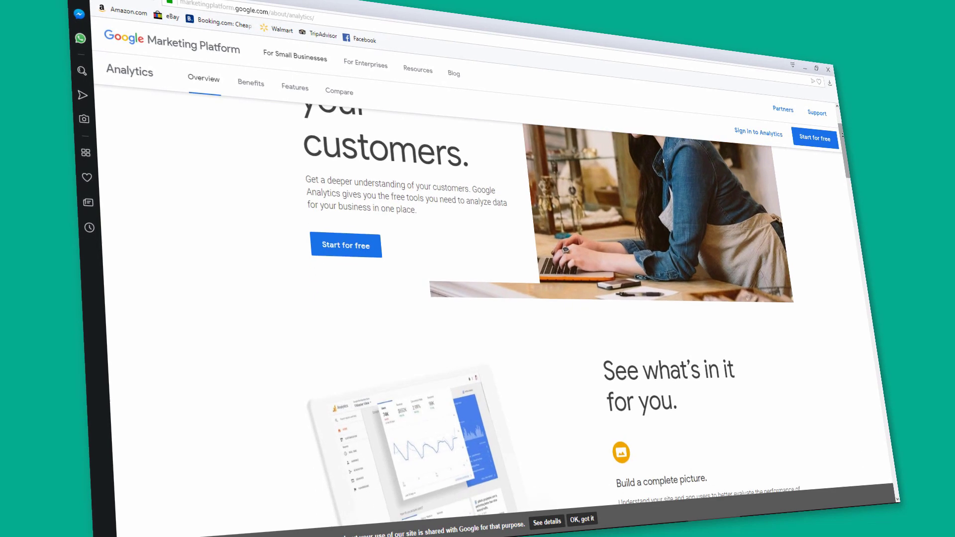
scroll(477, 298, down, 3)
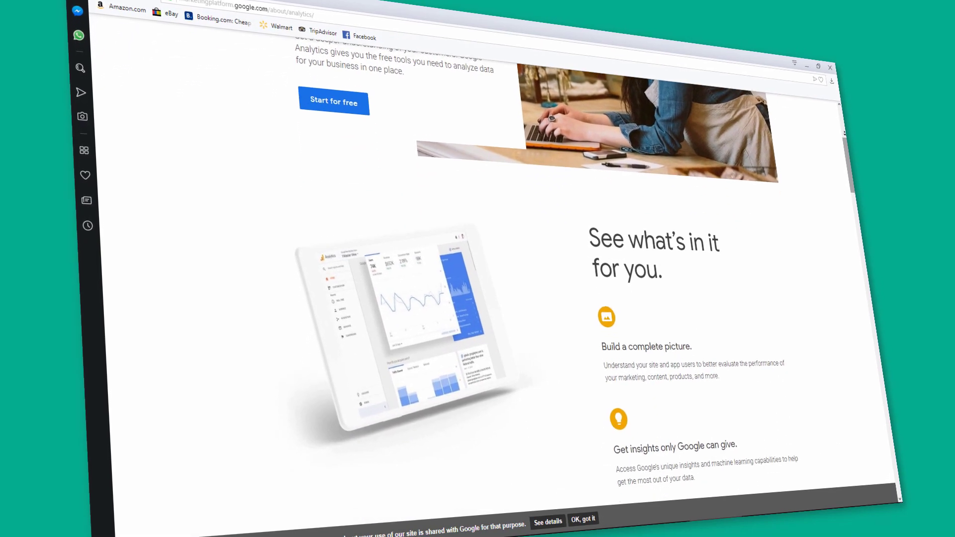
scroll(477, 299, down, 3)
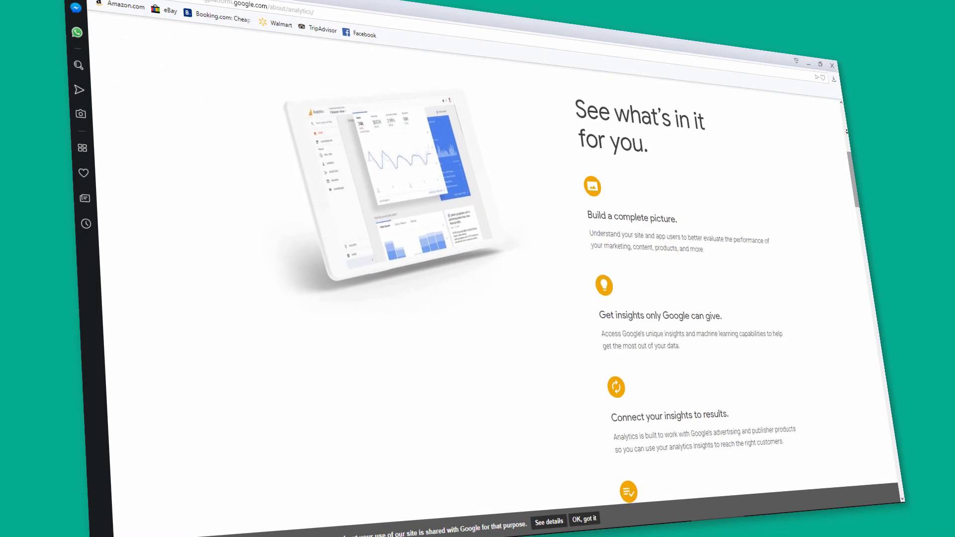
scroll(477, 299, down, 1)
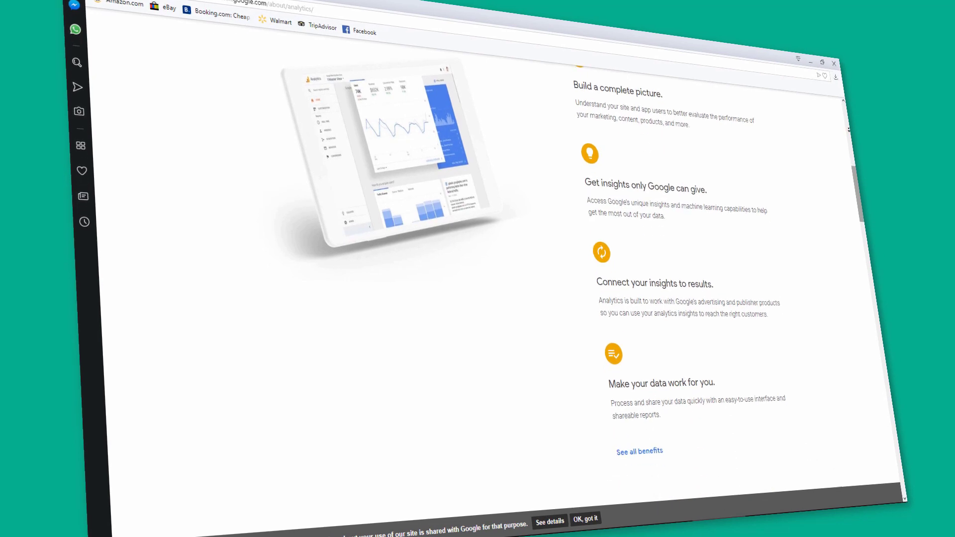
scroll(477, 298, down, 4)
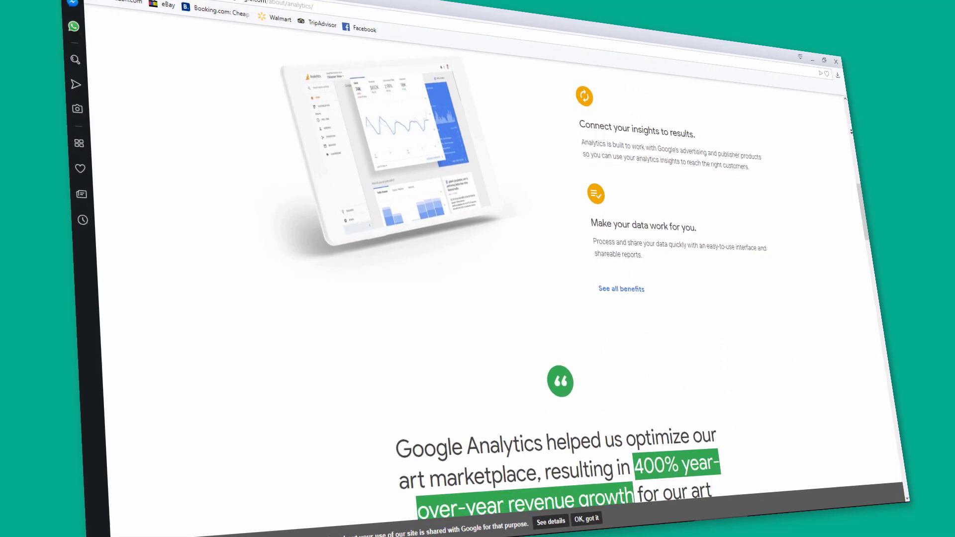
scroll(477, 298, down, 5)
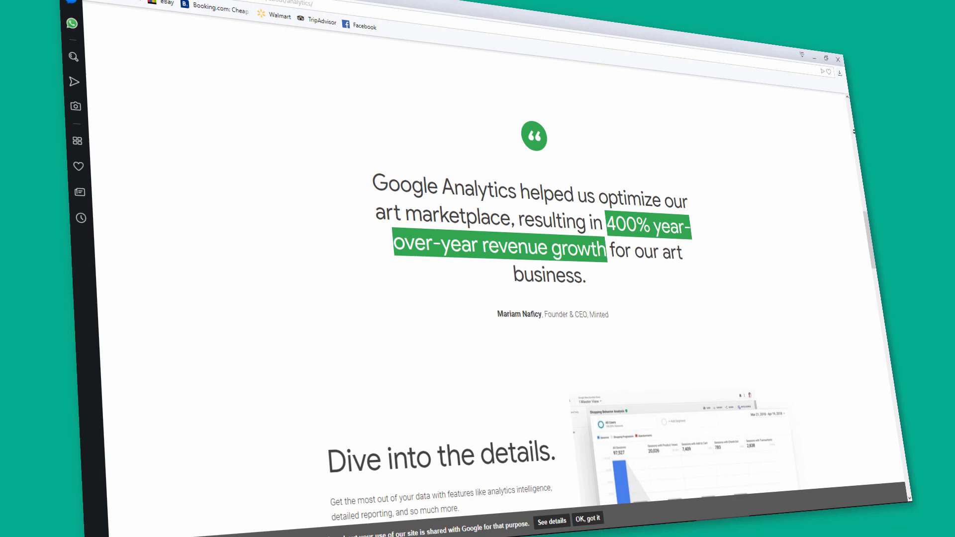
scroll(478, 299, down, 5)
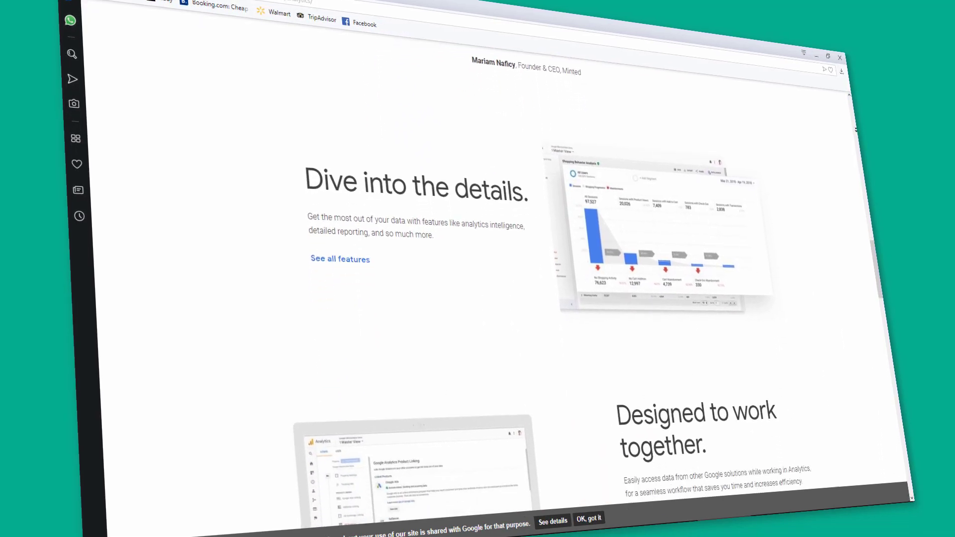
scroll(477, 299, down, 5)
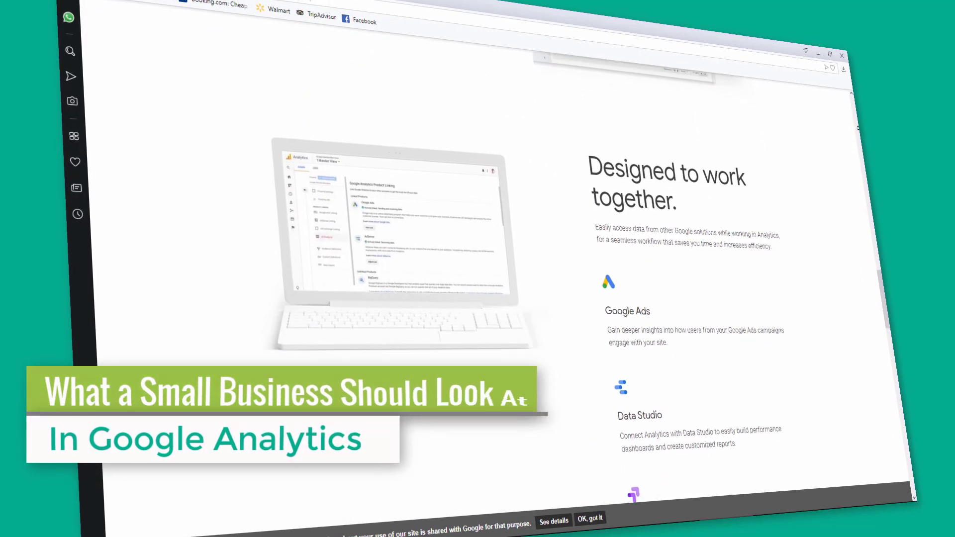
scroll(477, 298, down, 5)
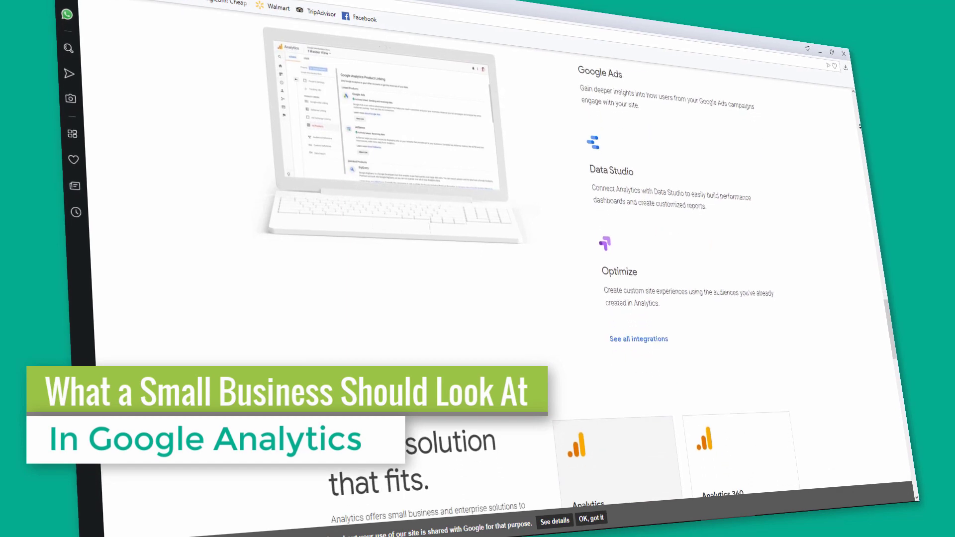
scroll(477, 299, down, 5)
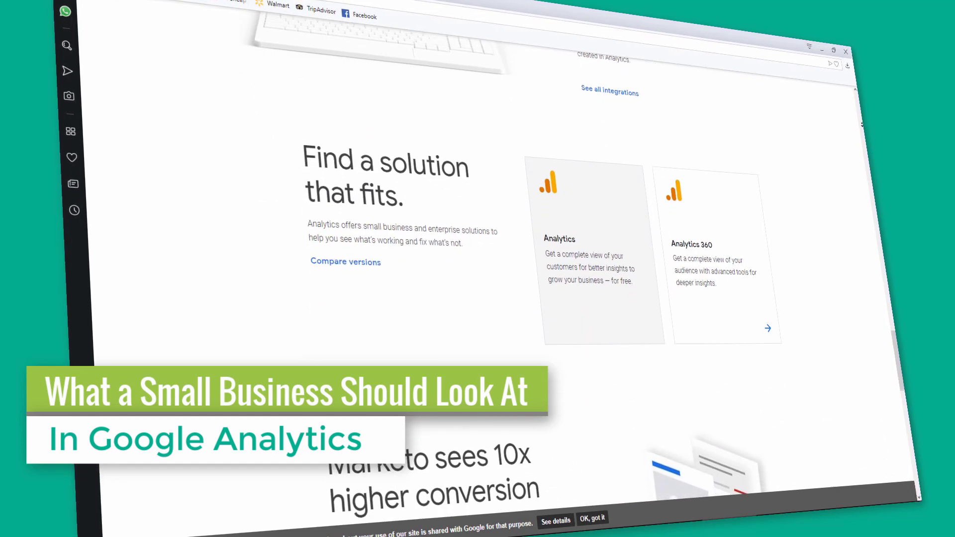
scroll(477, 298, down, 5)
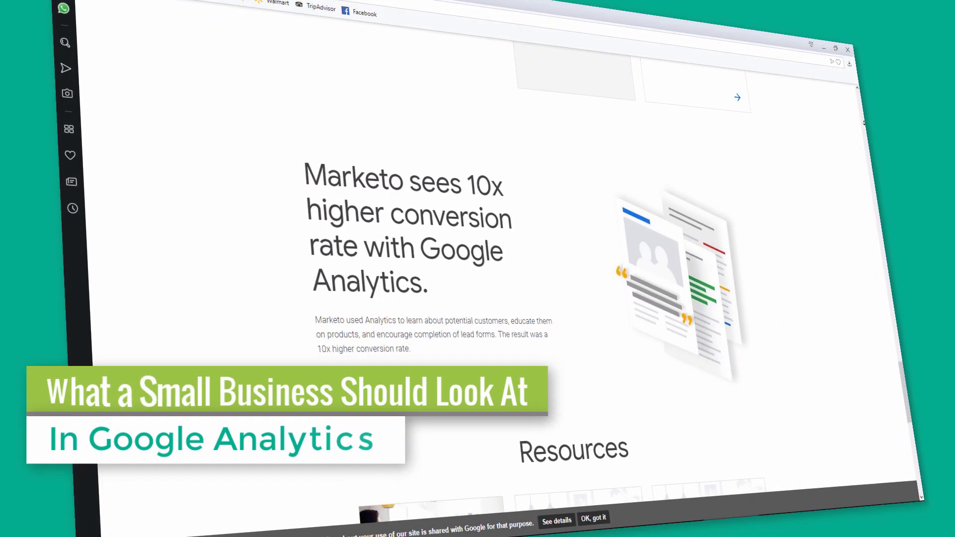
scroll(477, 299, down, 3)
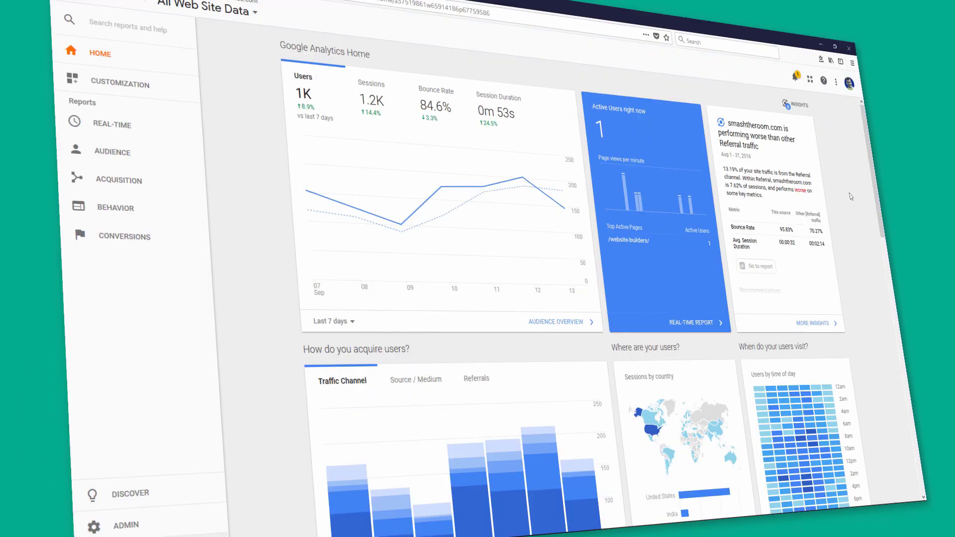
scroll(872, 164, down, 5)
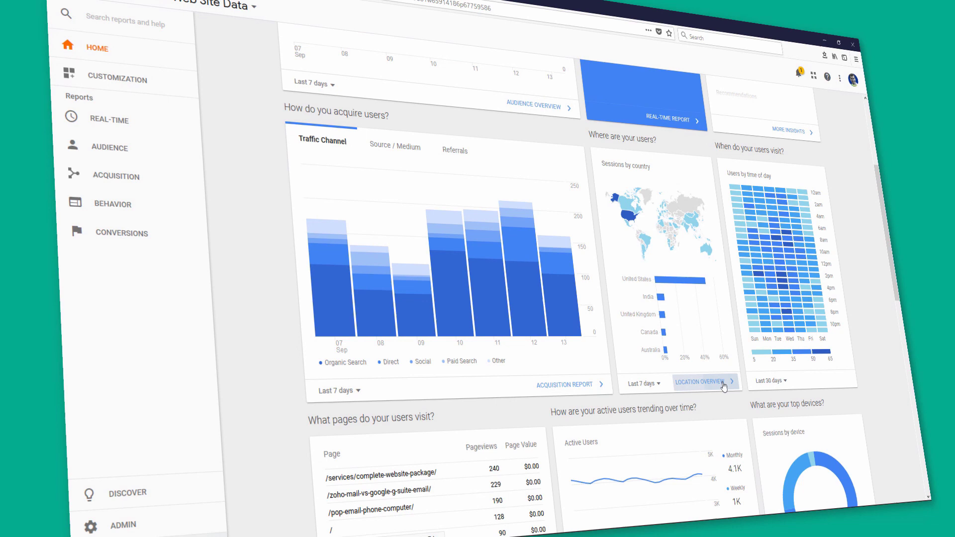
click(724, 387)
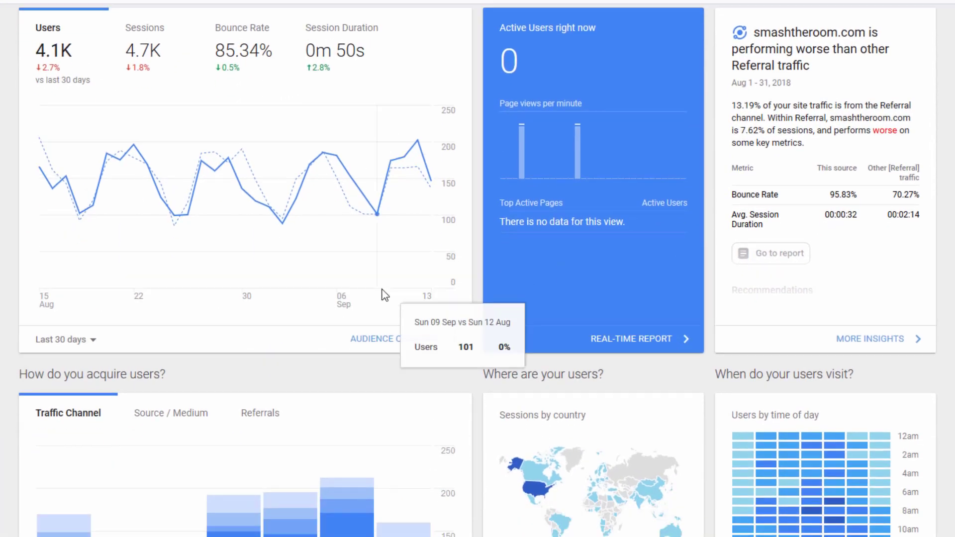
scroll(384, 295, down, 5)
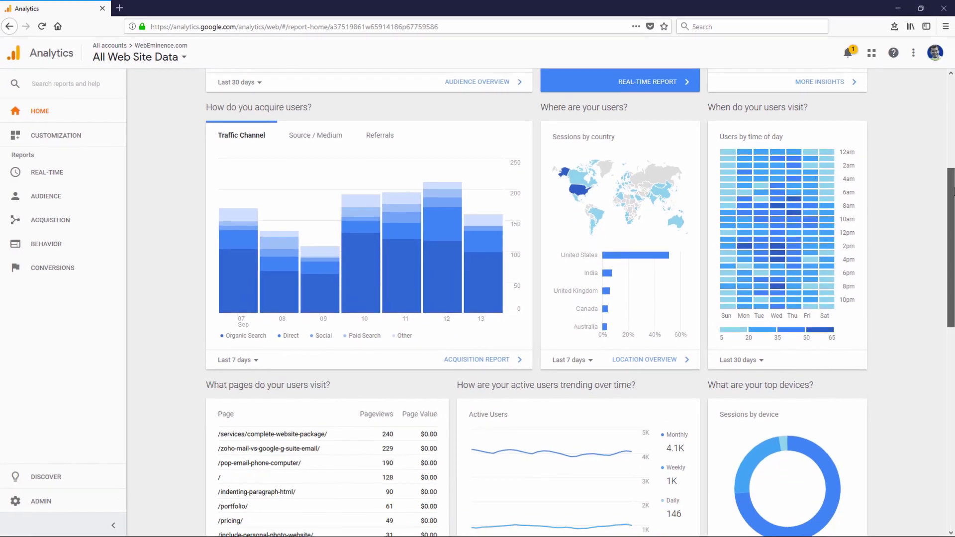
scroll(497, 298, down, 1)
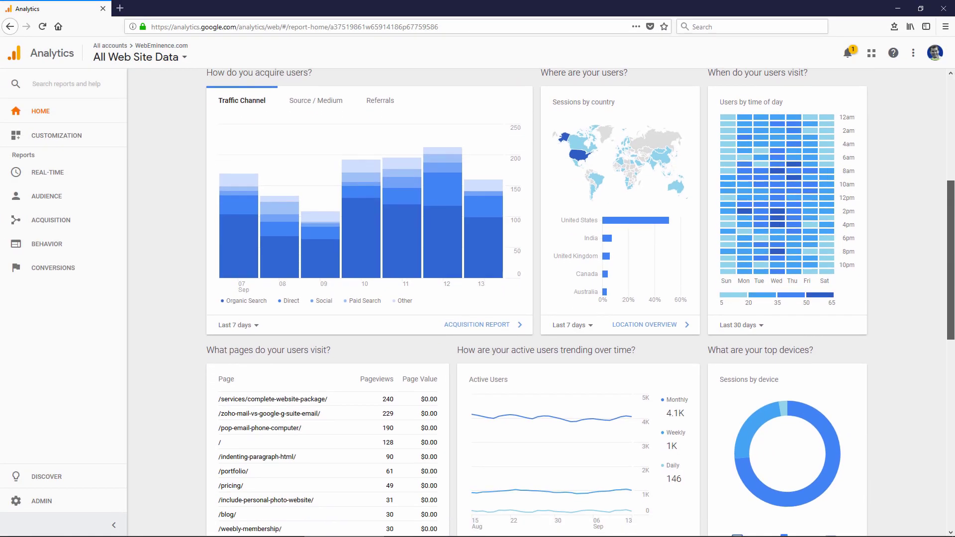
scroll(497, 299, down, 3)
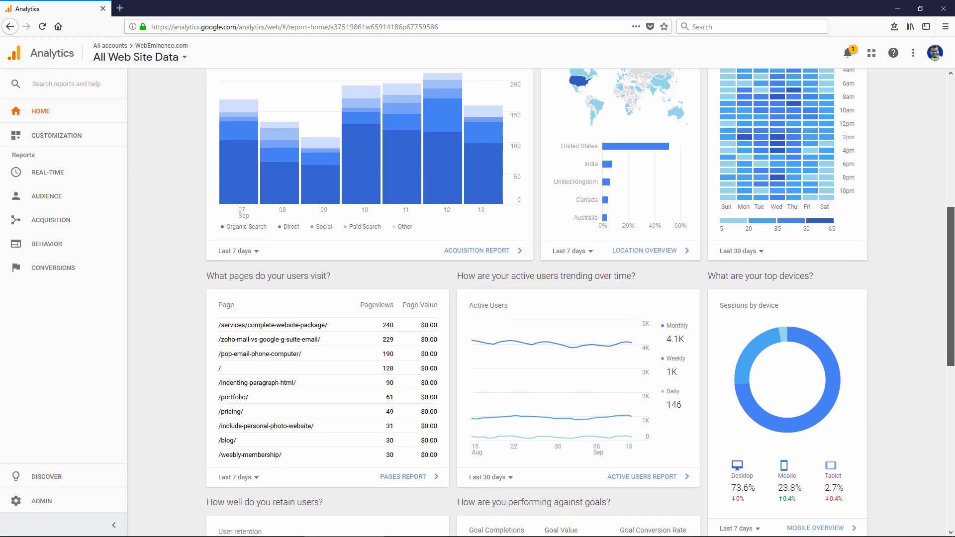
scroll(498, 298, down, 3)
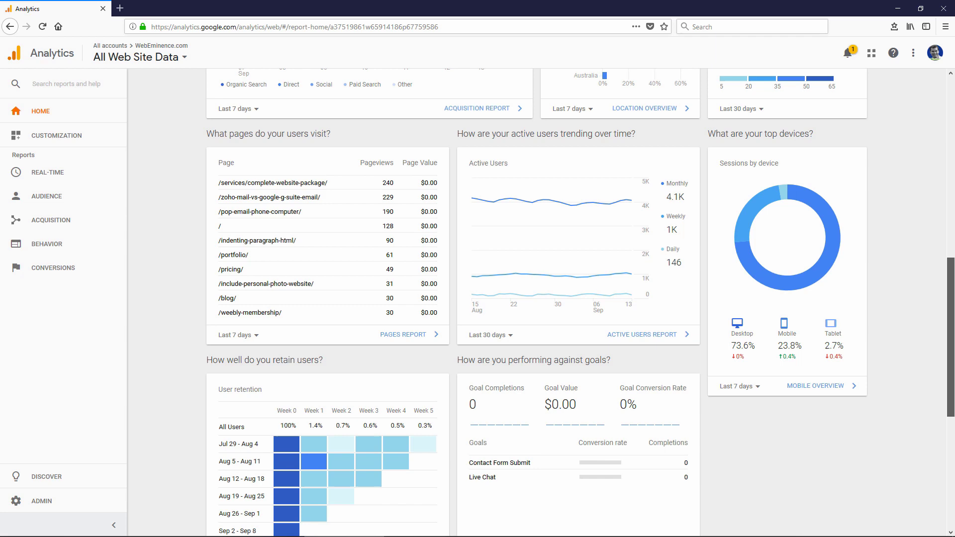
scroll(839, 123, down, 2)
scroll(839, 124, up, 10)
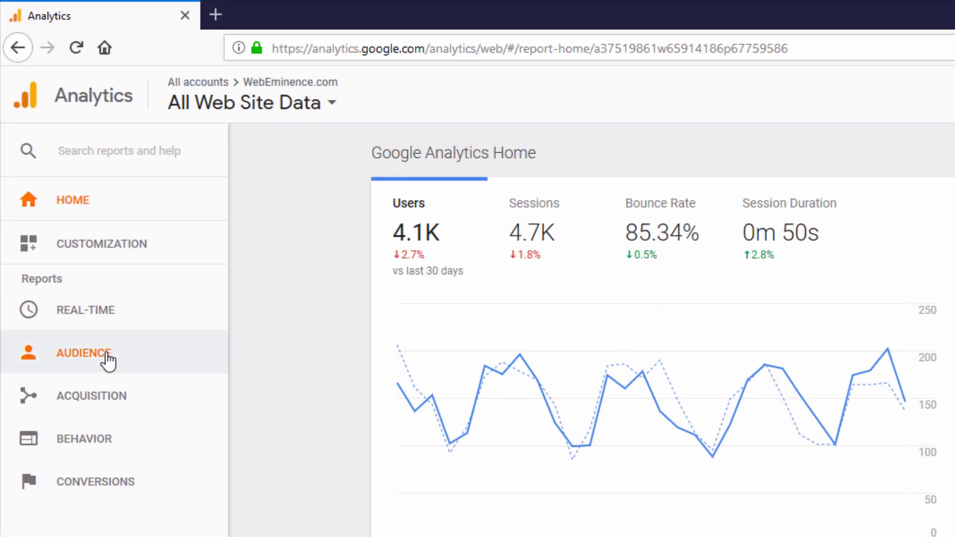
- Open Audience Overview and set its date range to Last 30 days (Aug 15 – Sep 13, 2018)
click(73, 356)
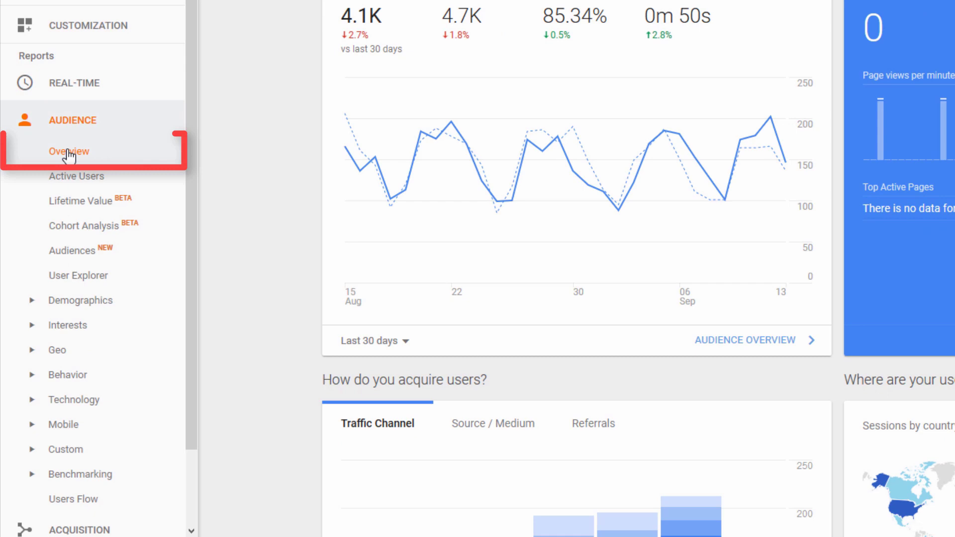
click(69, 152)
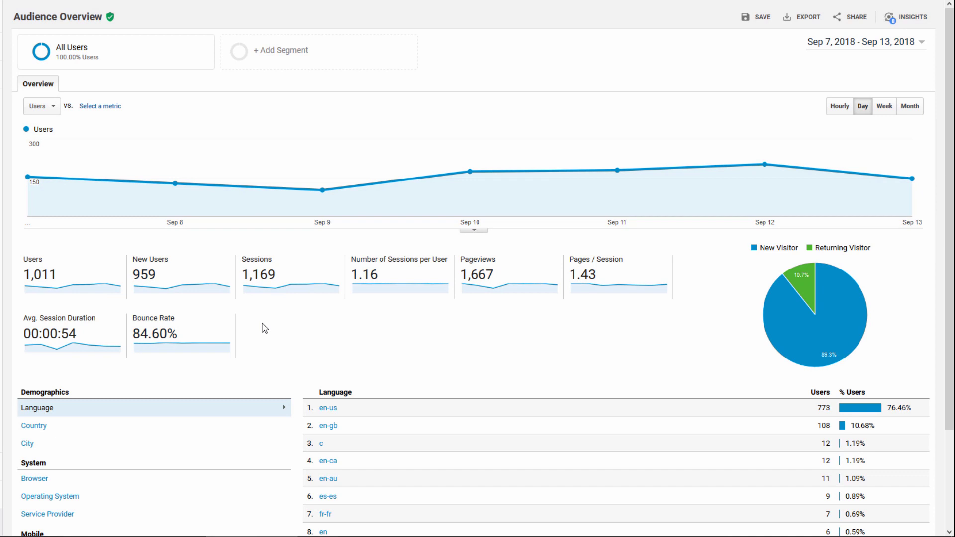
click(919, 43)
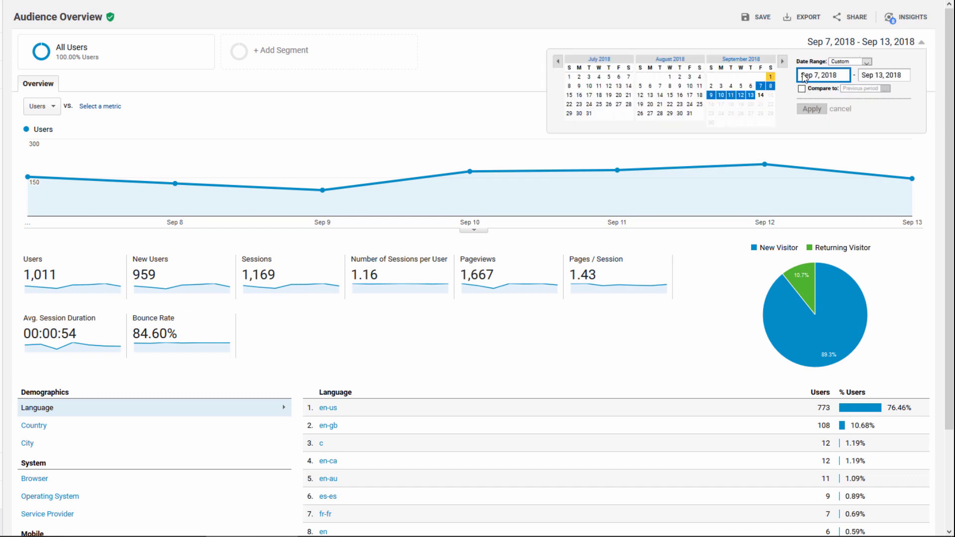
click(866, 62)
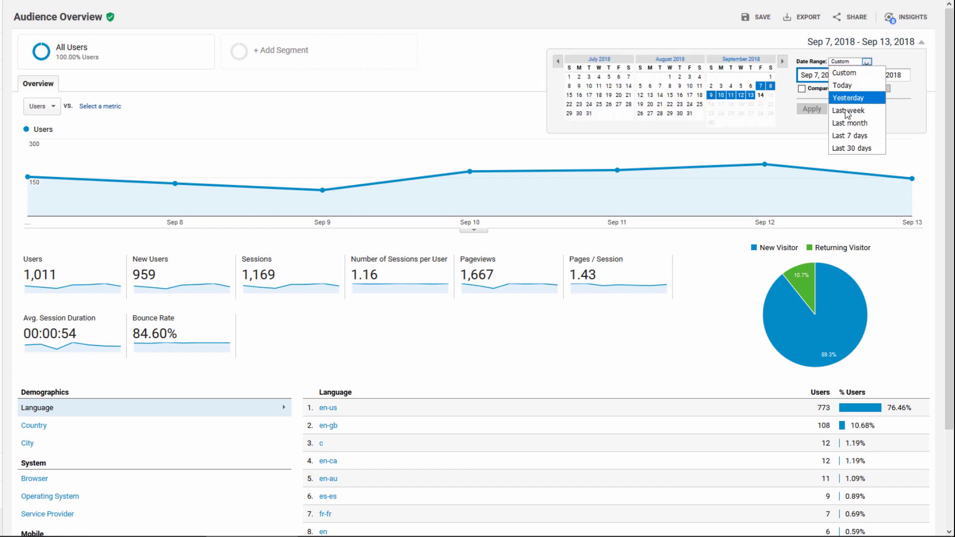
click(851, 148)
click(818, 109)
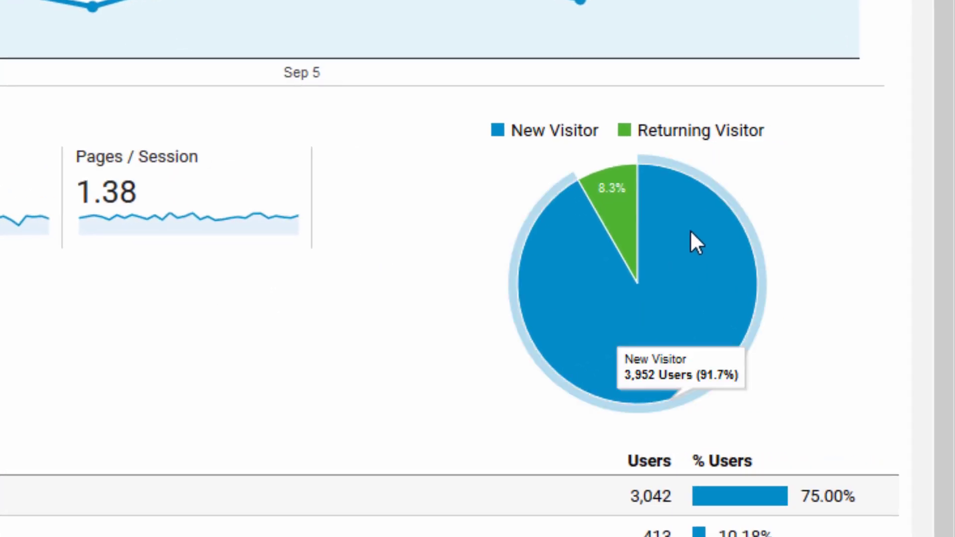
- Break Audience Overview users down by Country, then collapse the Audience reports group
mouse_move(635, 181)
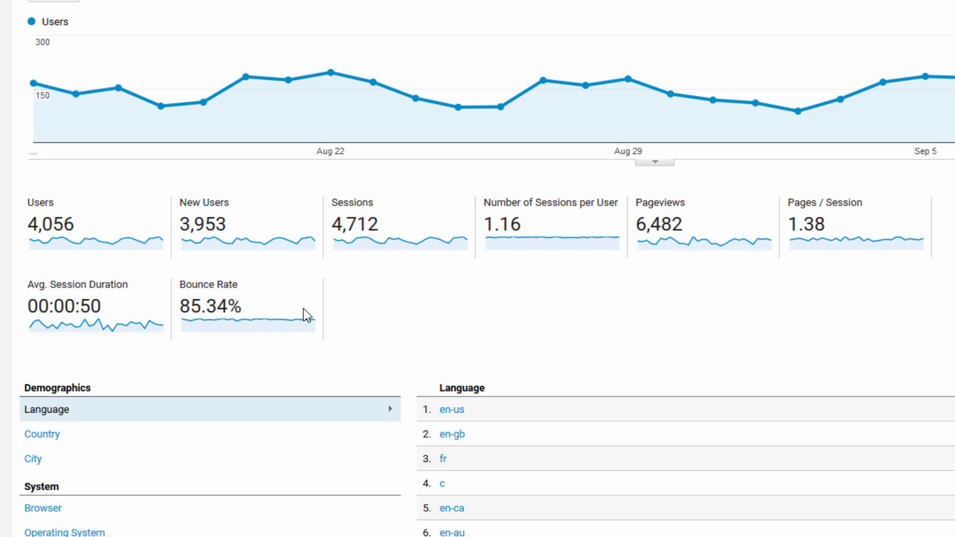
scroll(386, 316, down, 2)
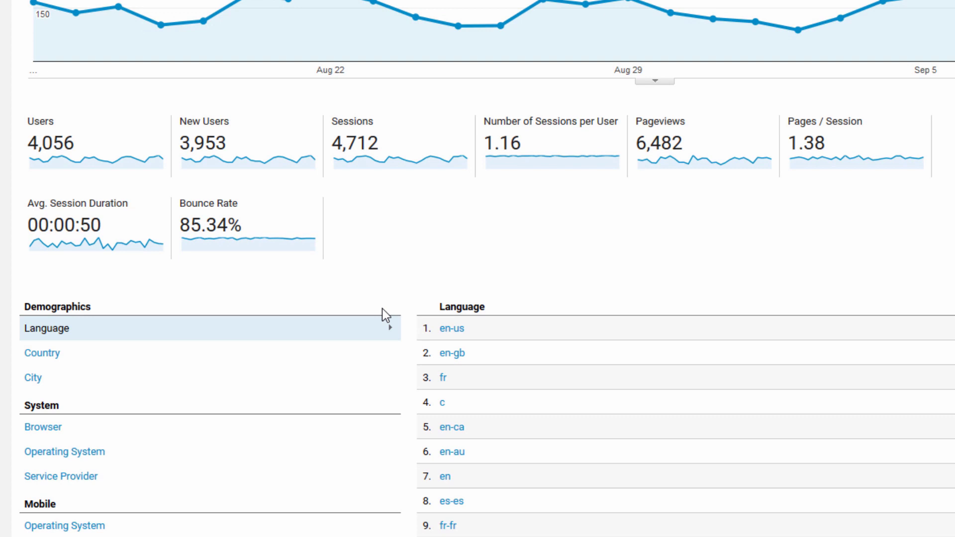
scroll(382, 309, down, 2)
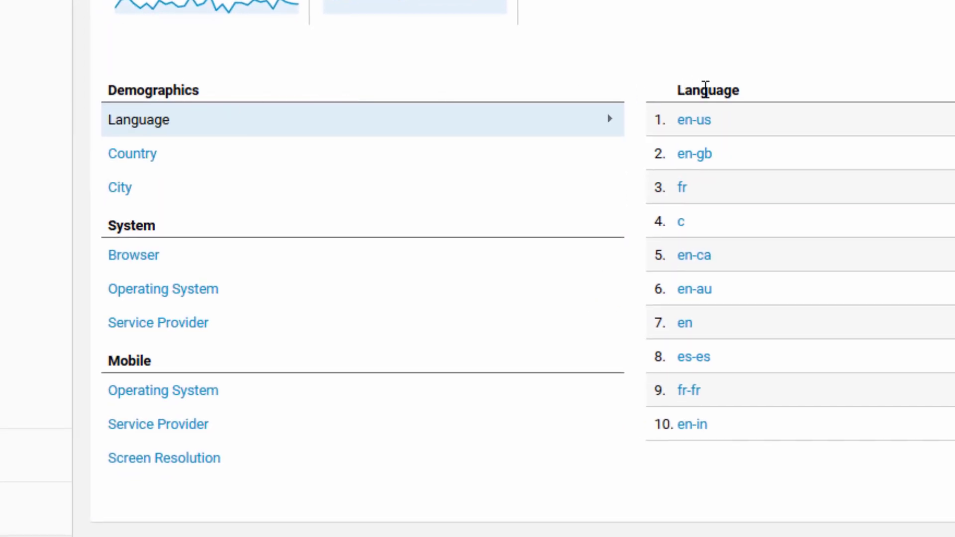
click(138, 150)
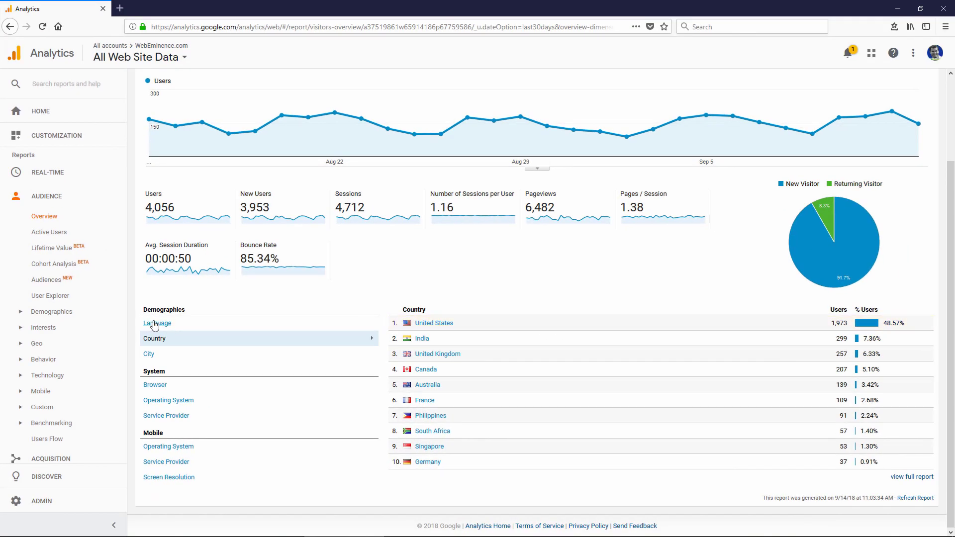
click(22, 196)
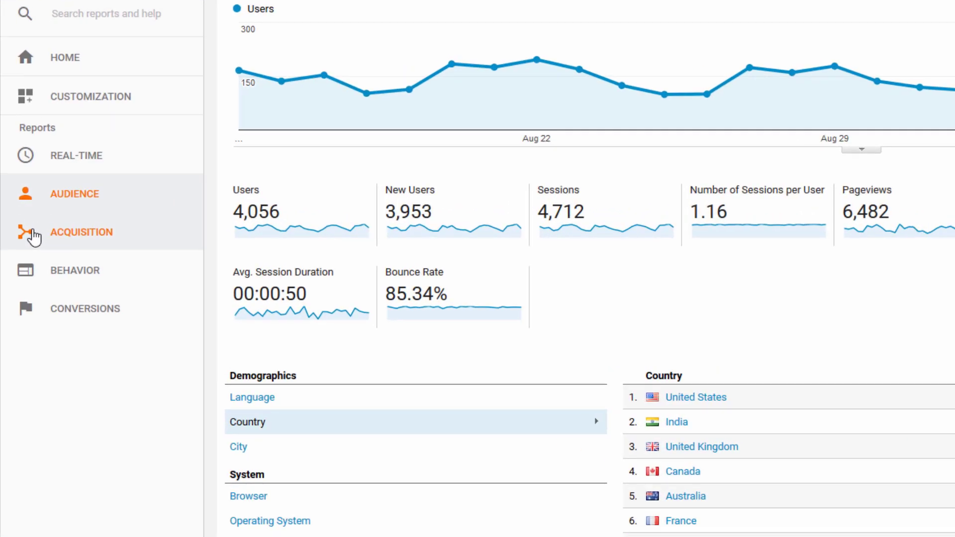
- Open Acquisition Overview, dismiss the Smart Goals banner, and inspect the Top Channels pie slices
click(28, 234)
click(73, 270)
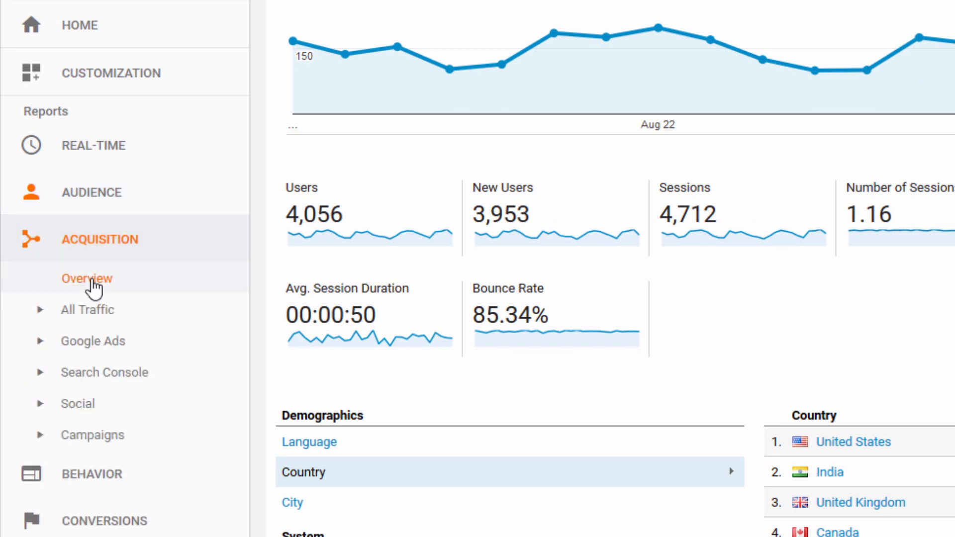
click(128, 283)
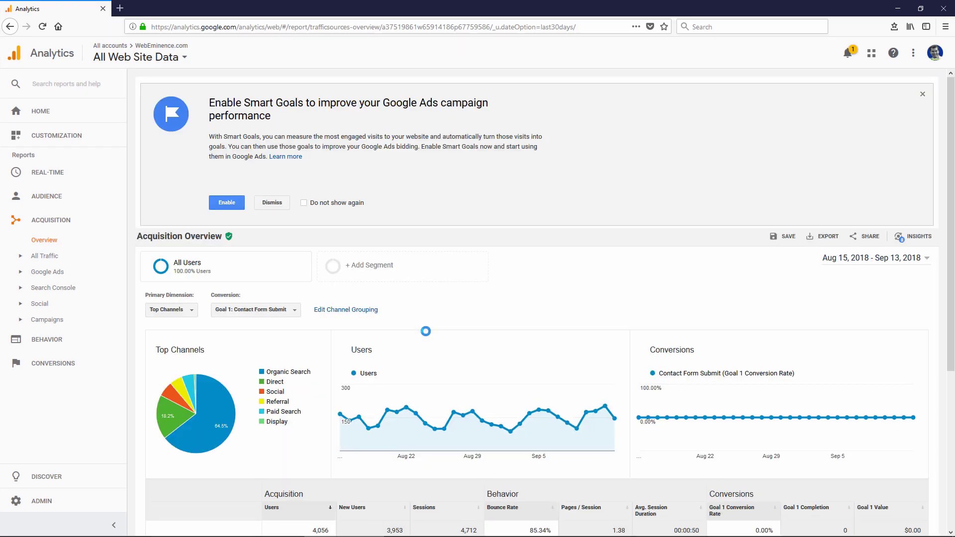
click(923, 94)
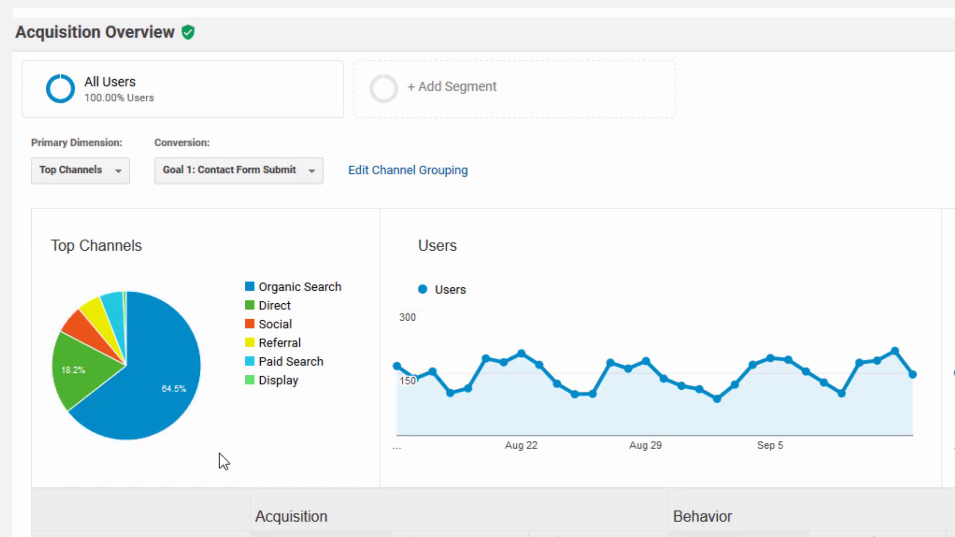
mouse_move(172, 325)
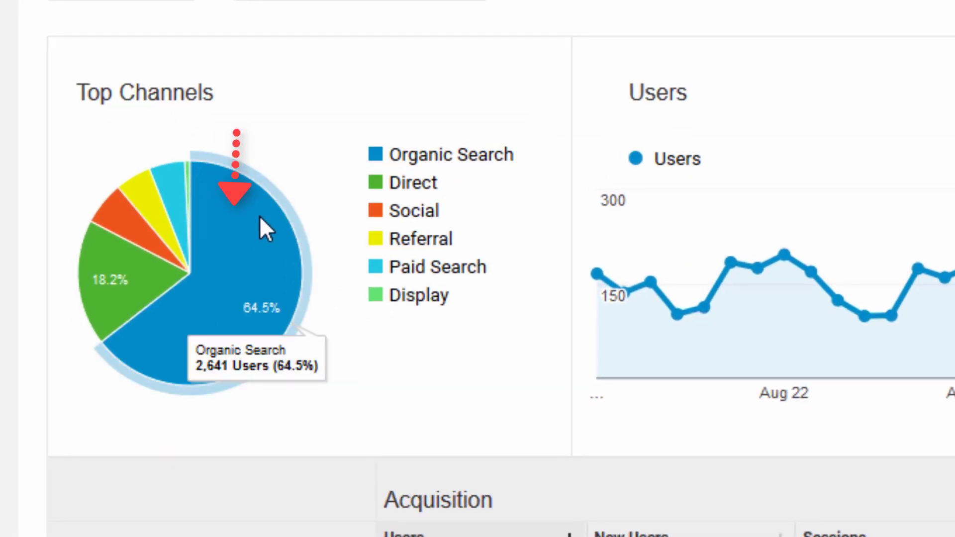
mouse_move(135, 277)
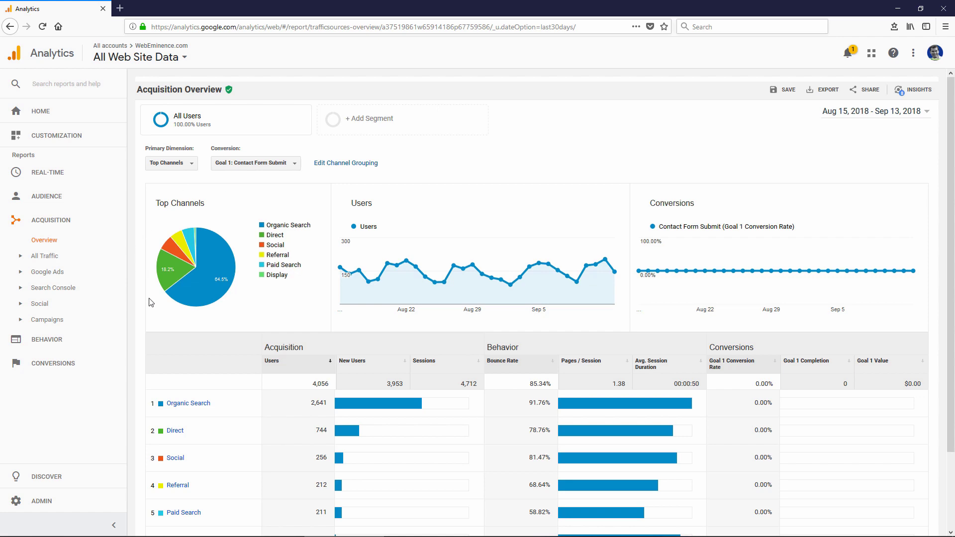
scroll(151, 302, down, 3)
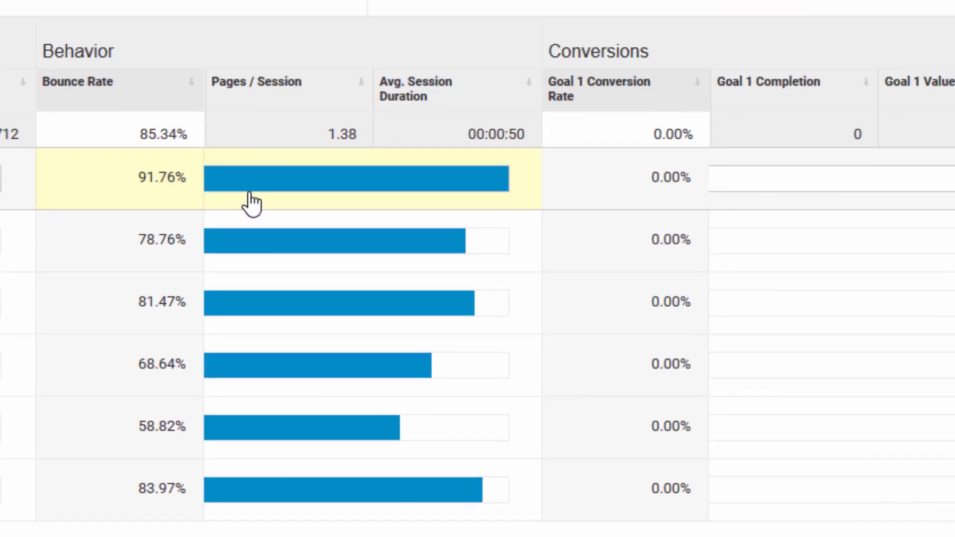
click(473, 97)
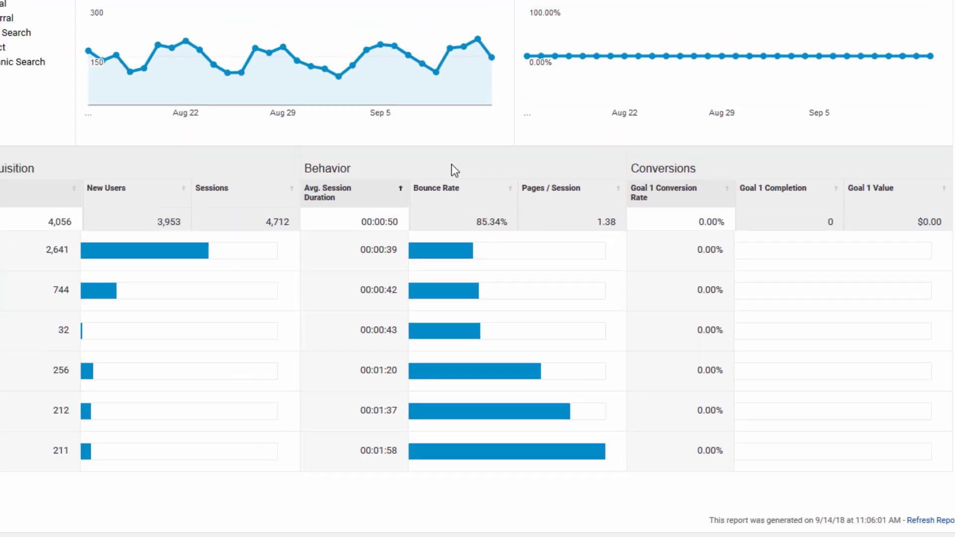
click(475, 193)
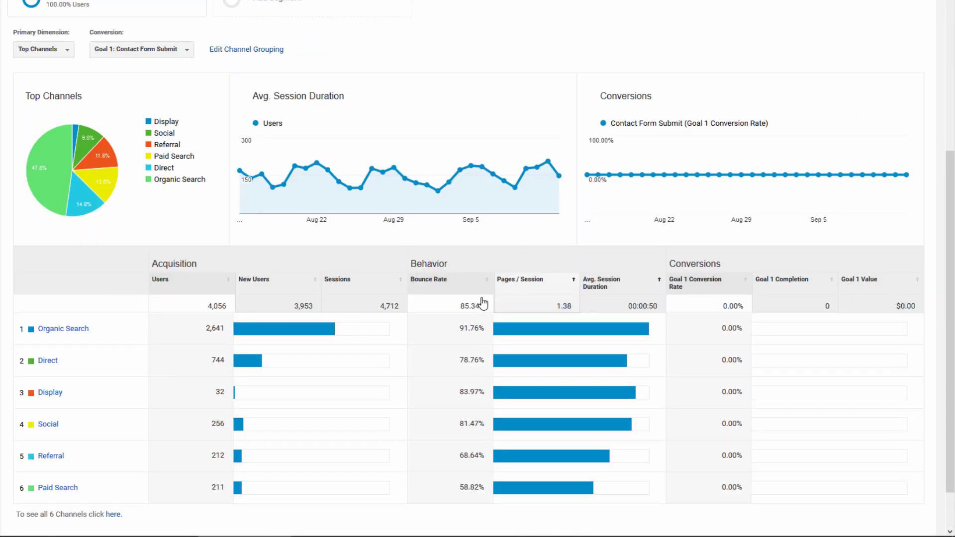
click(601, 309)
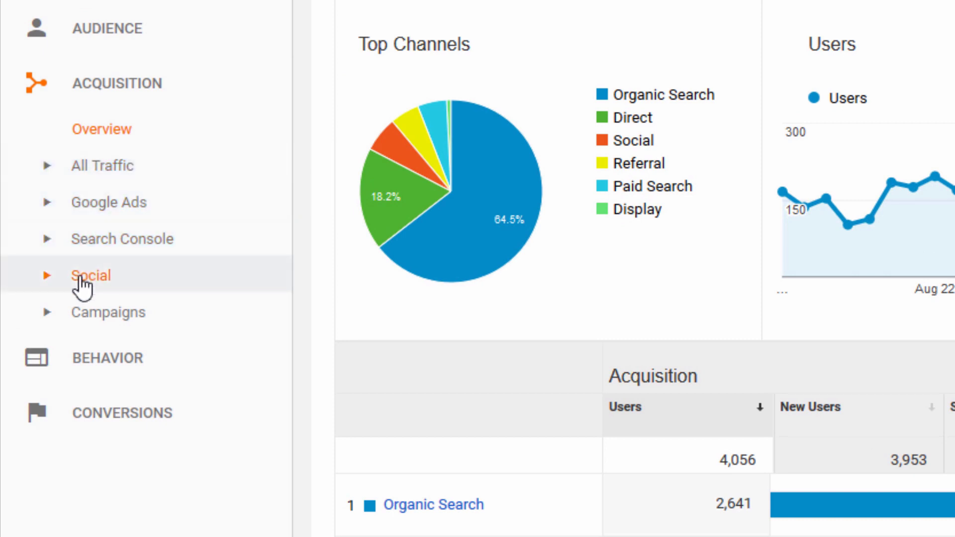
- Open the Behavior Overview report showing 6,482 pageviews and the top pages
click(69, 358)
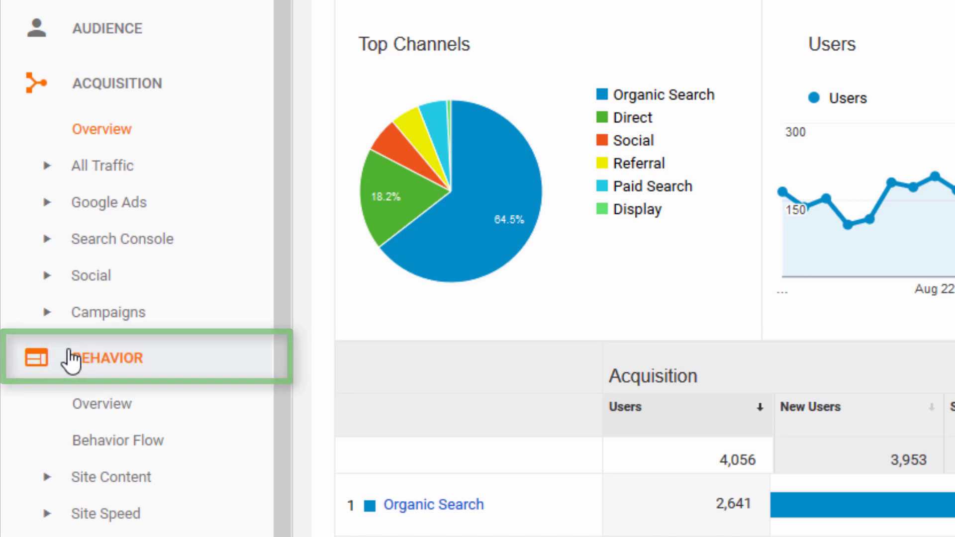
click(91, 412)
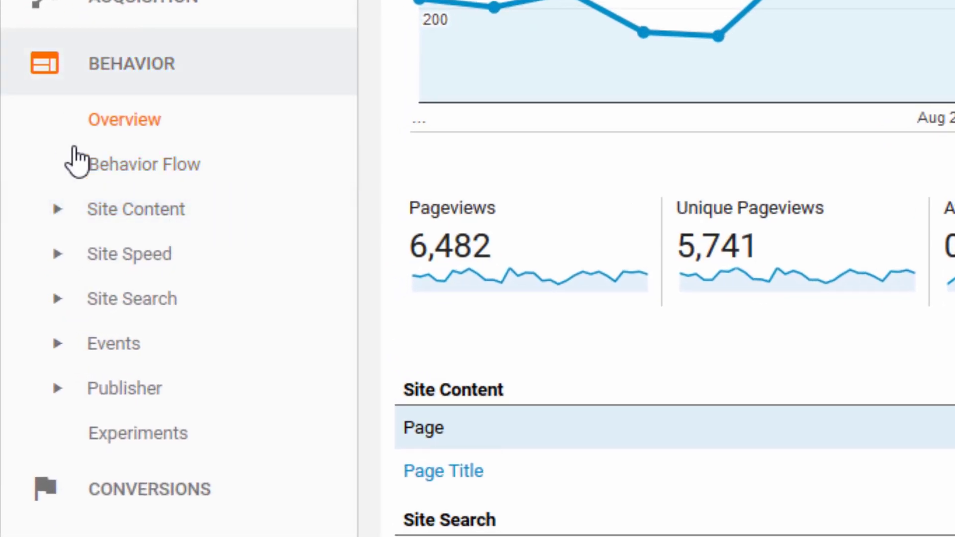
- Open Site Content > All Pages and scroll through the 189 pages by pageviews
click(63, 210)
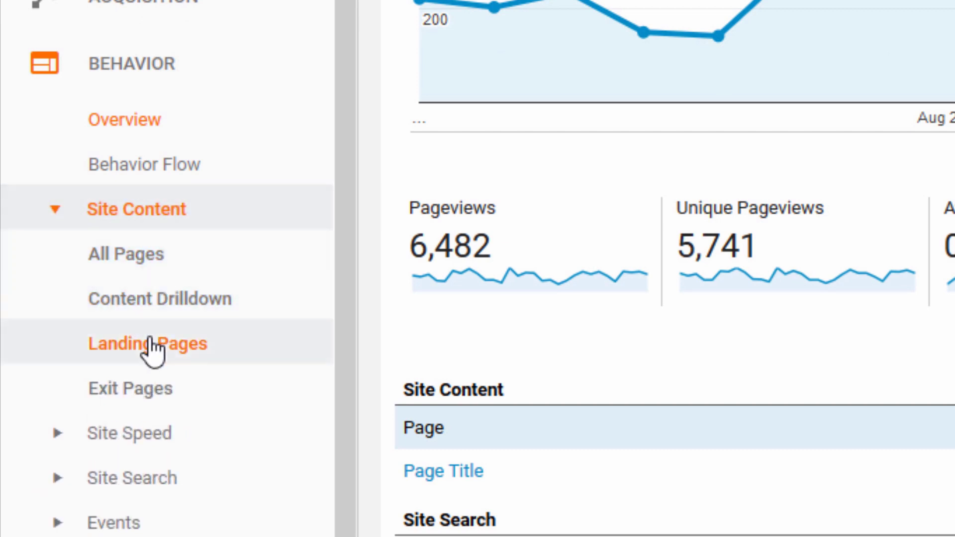
click(142, 259)
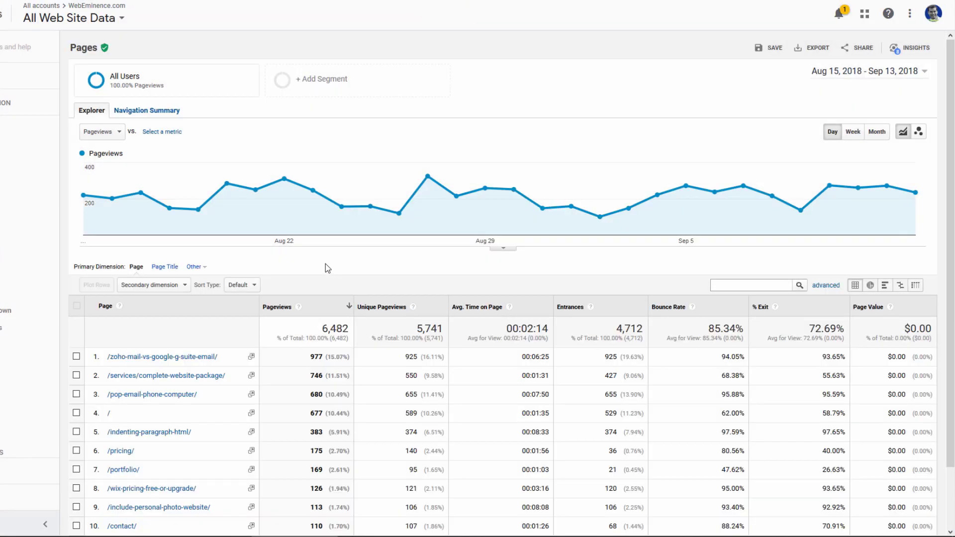
scroll(199, 327, down, 2)
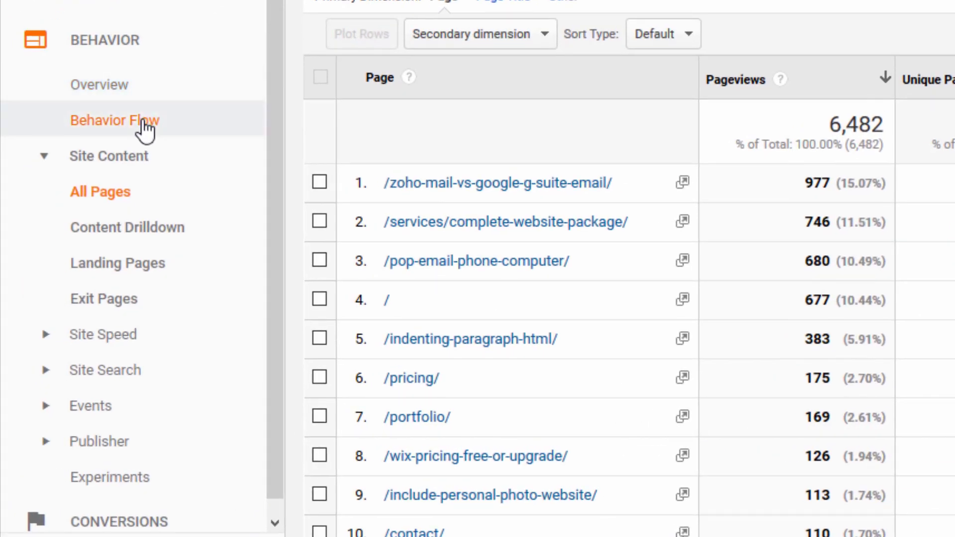
- Open Behavior Flow and read session and drop-off figures on its flow nodes
click(141, 126)
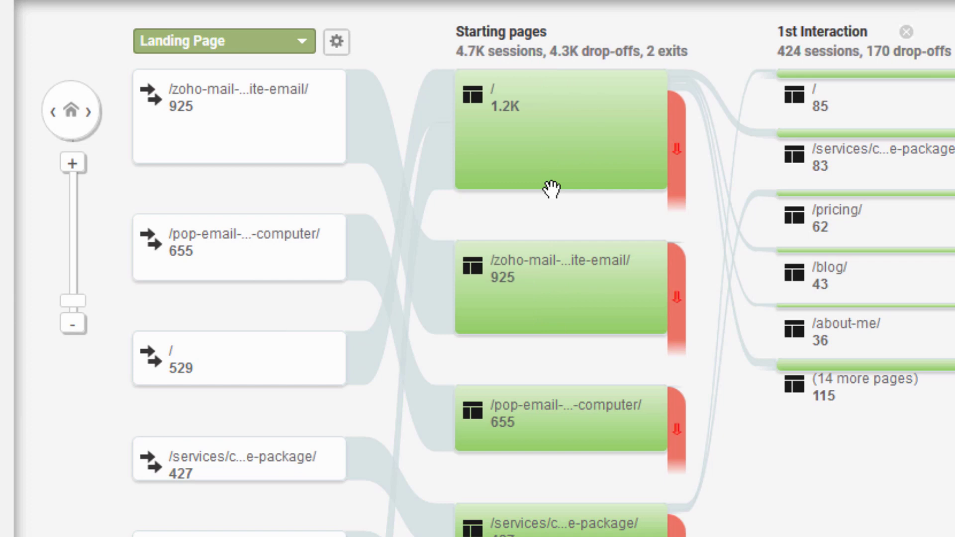
mouse_move(495, 133)
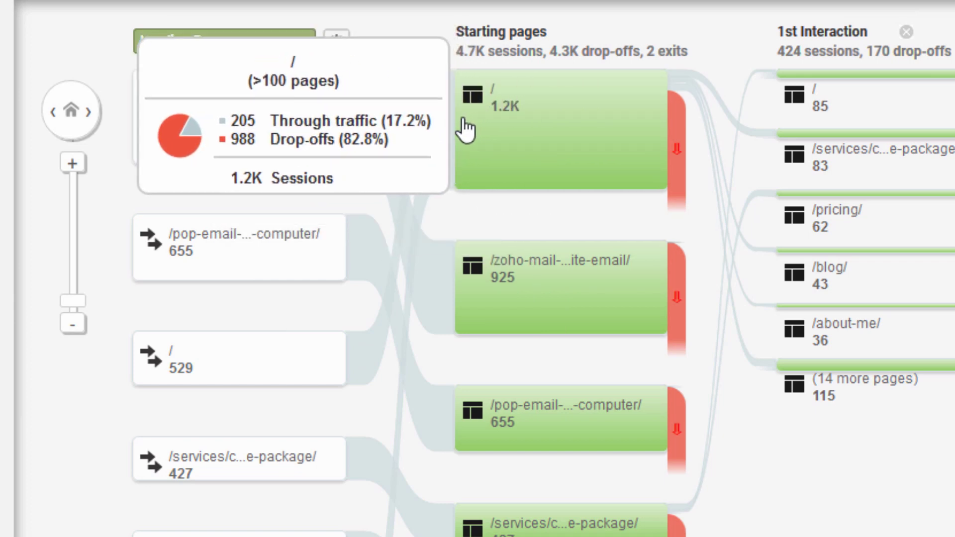
mouse_move(683, 191)
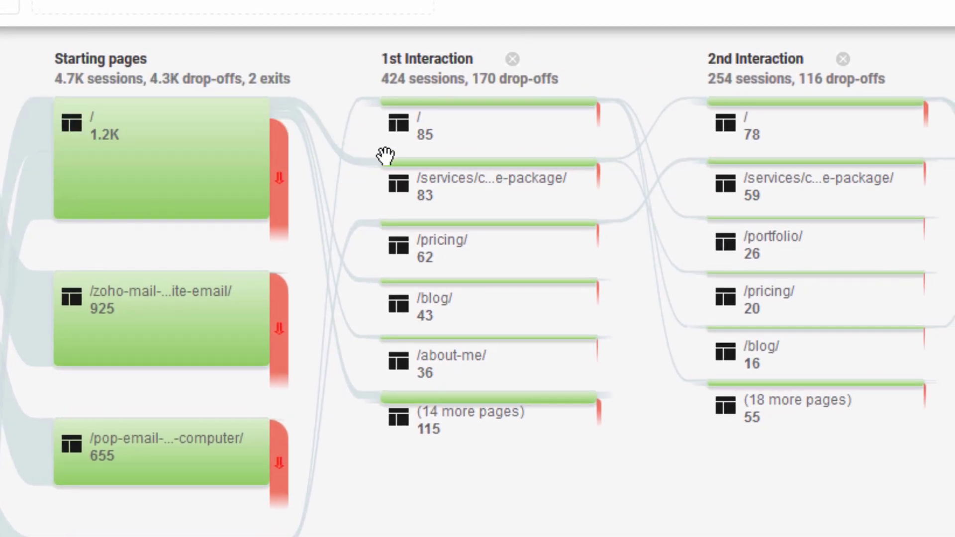
mouse_move(659, 159)
mouse_move(467, 356)
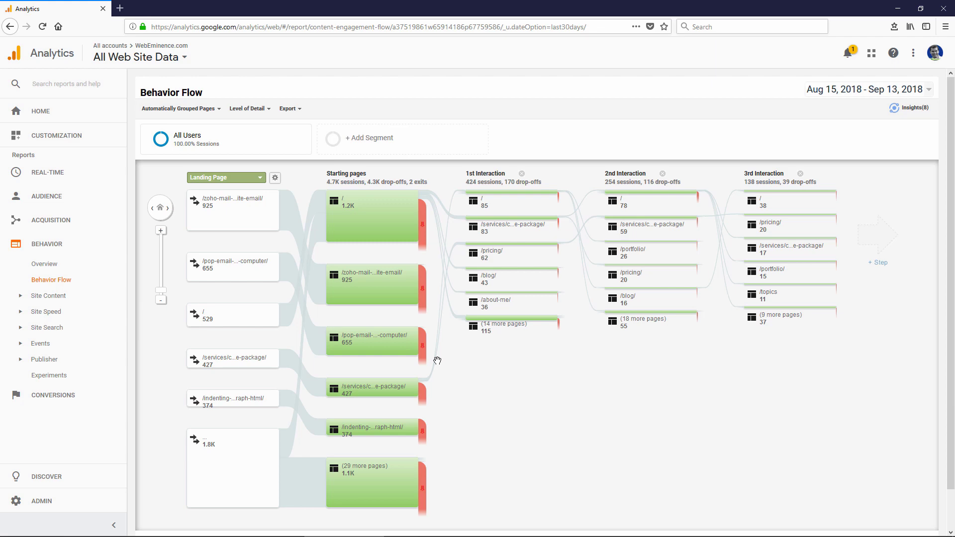
scroll(438, 361, down, 1)
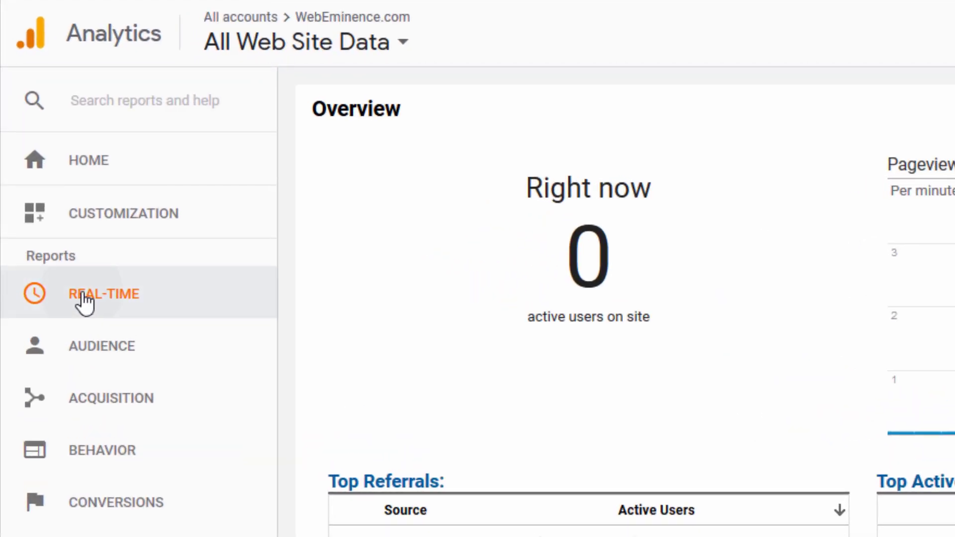
- Open Real-Time Overview and review the one active desktop user's page and location
click(89, 298)
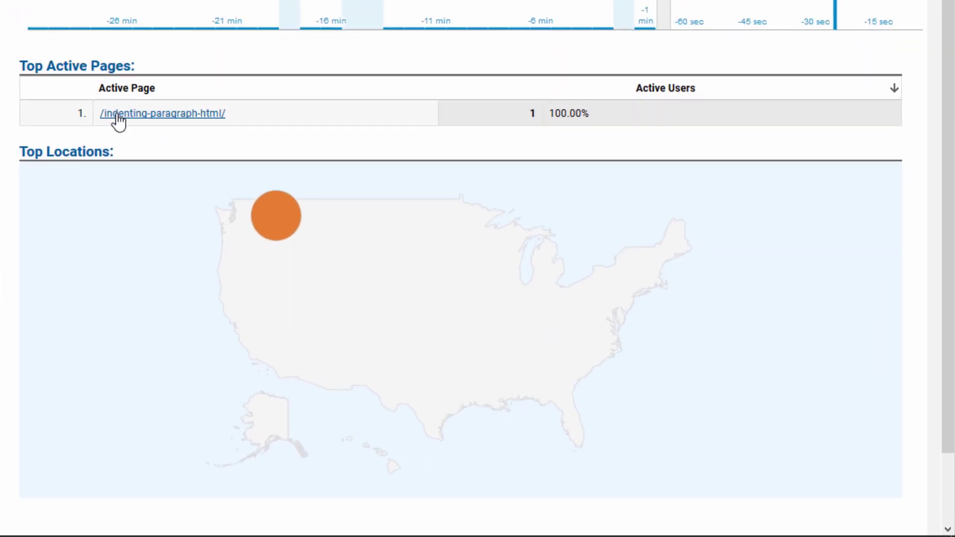
mouse_move(274, 225)
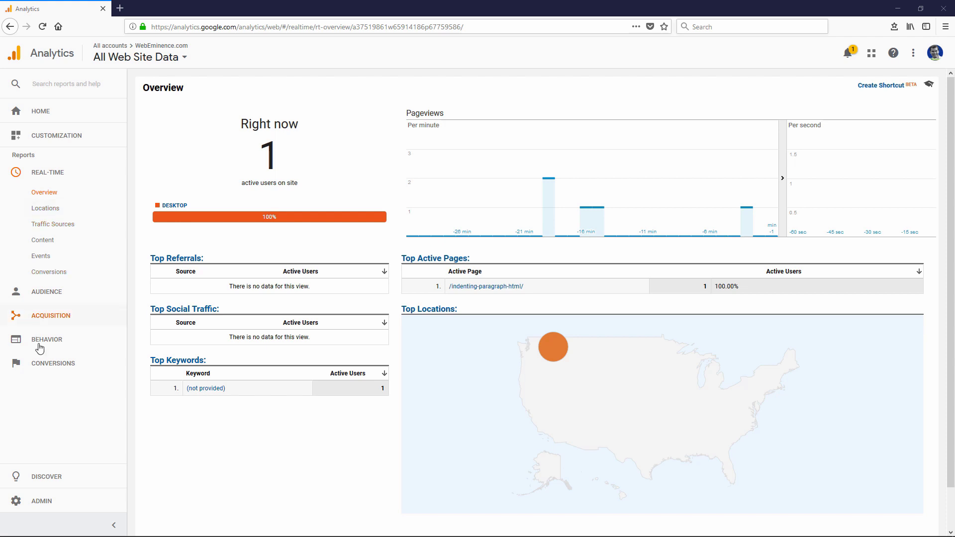
- Open the ADMIN settings from the bottom of the left sidebar
click(52, 503)
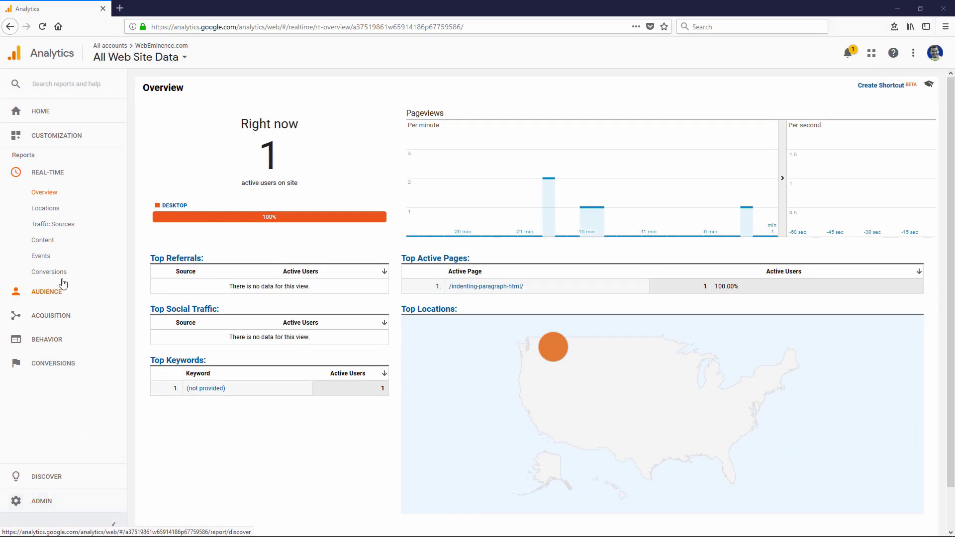
click(66, 498)
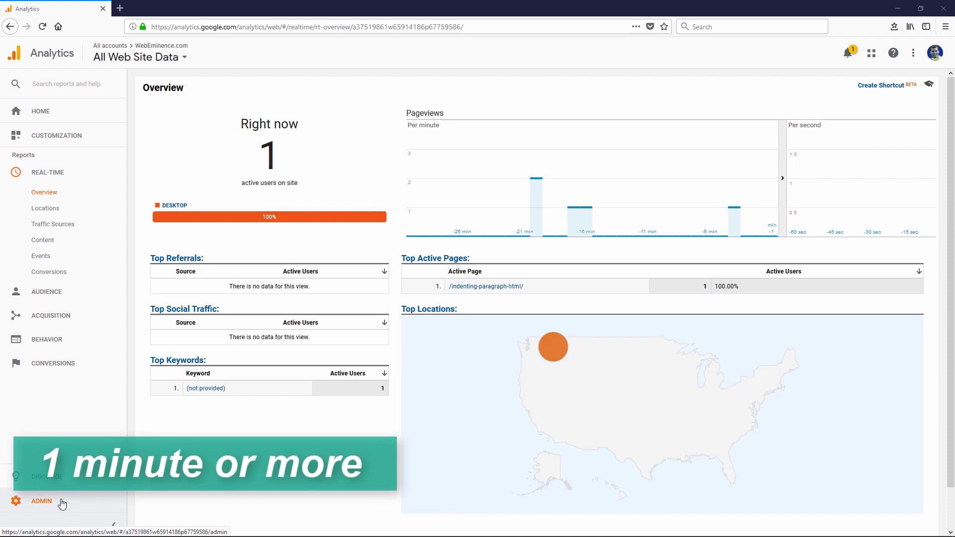
click(62, 501)
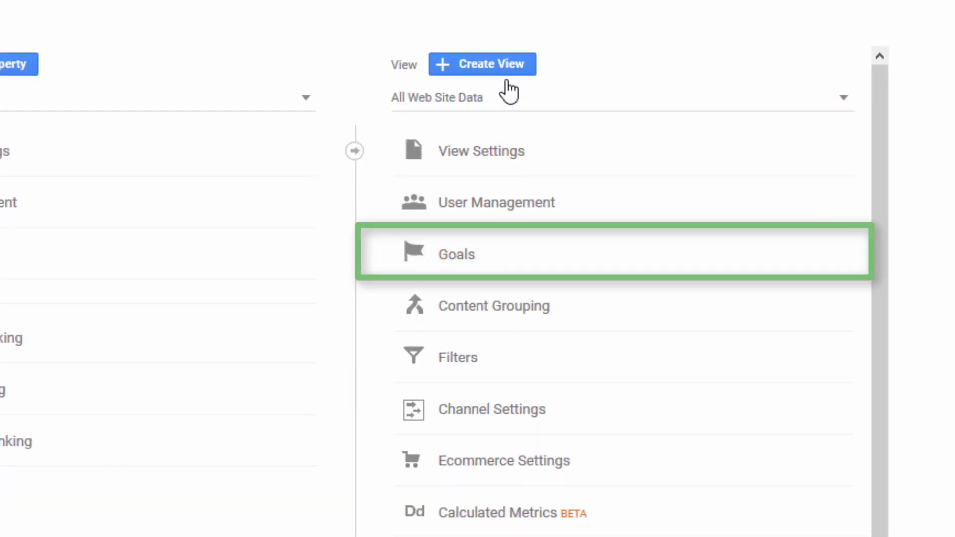
- Open the view's Goals table showing the Contact Form Submit and Live Chat event goals
click(473, 256)
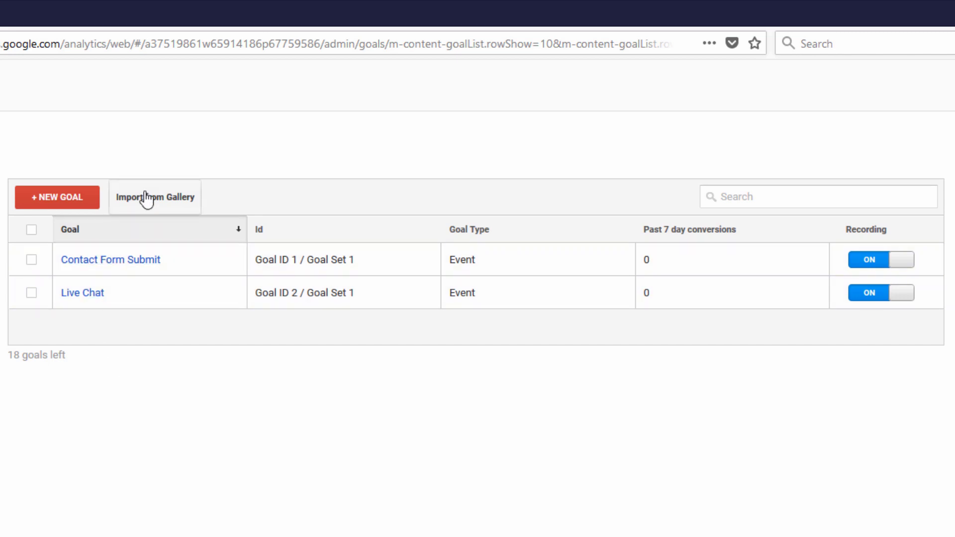
- Start a new goal from the Goals table in Admin
click(92, 202)
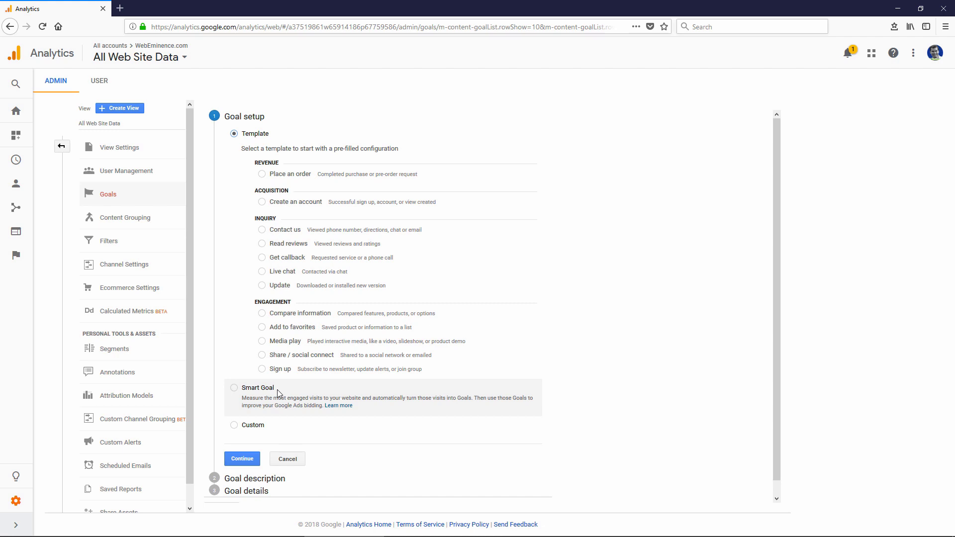
- Choose the Smart Goal option for the new goal
click(275, 391)
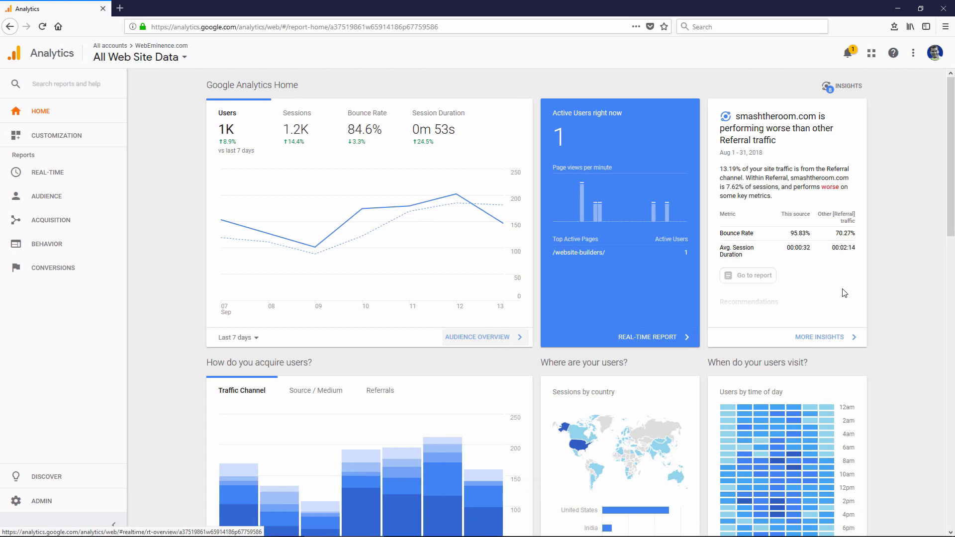
scroll(948, 189, down, 3)
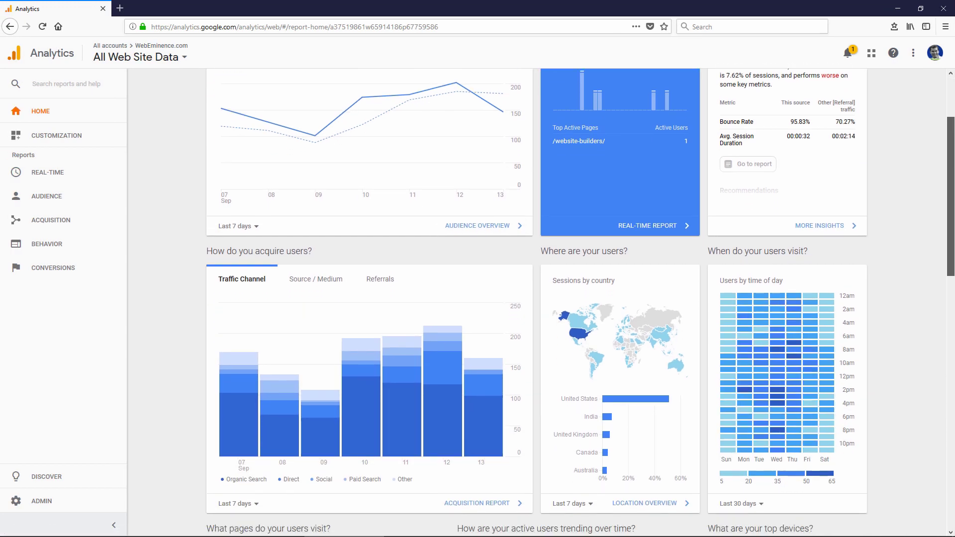
scroll(678, 405, down, 3)
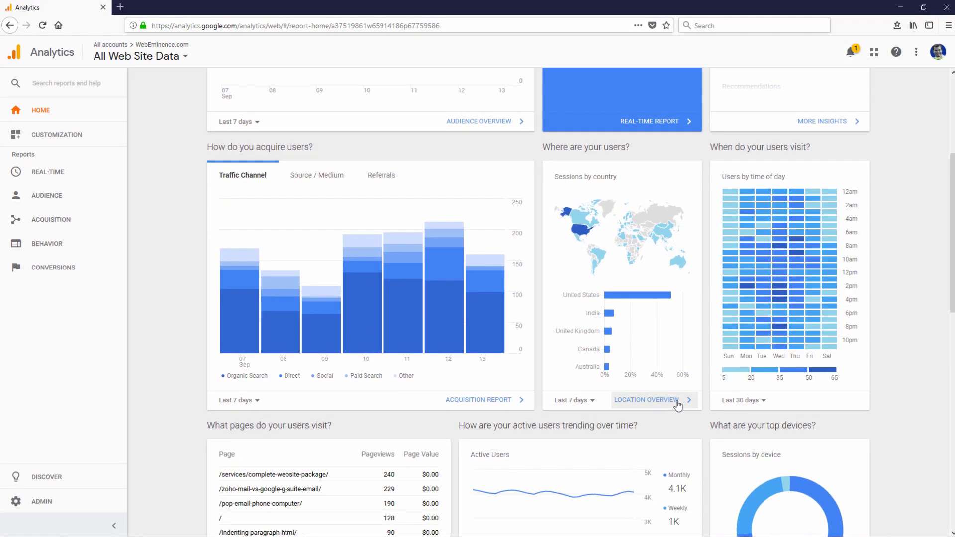
- Drill the Location report into the United States: 496 users, California 62, Texas 44, New York 42
click(677, 405)
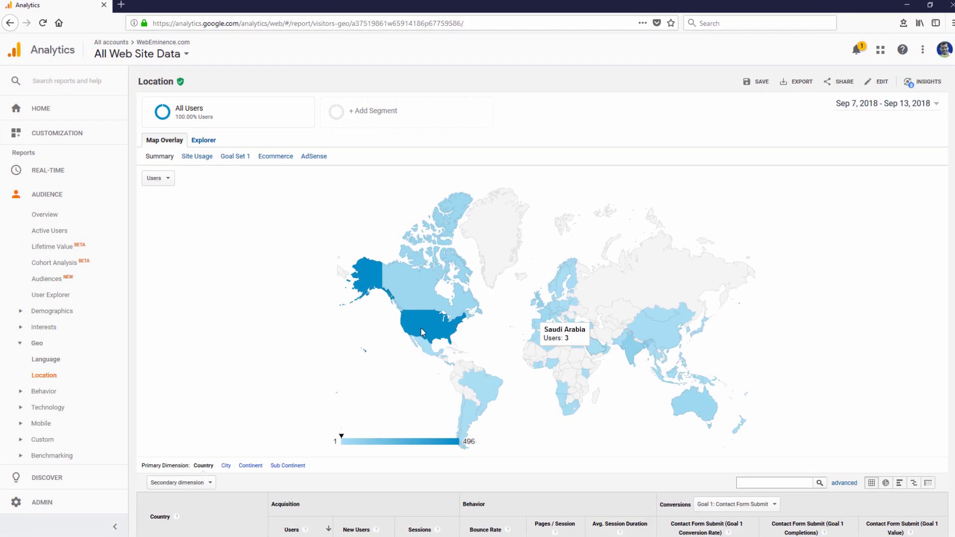
click(423, 327)
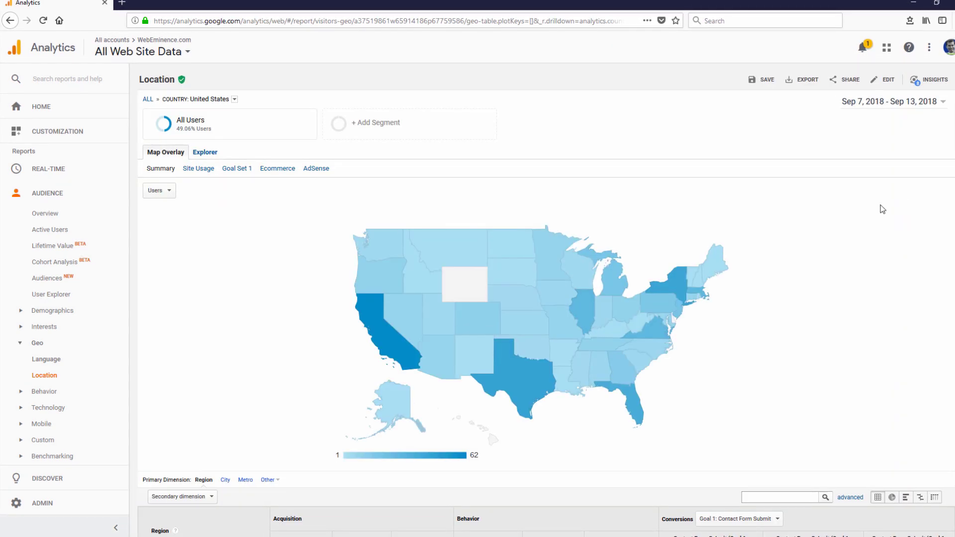
scroll(882, 209, down, 2)
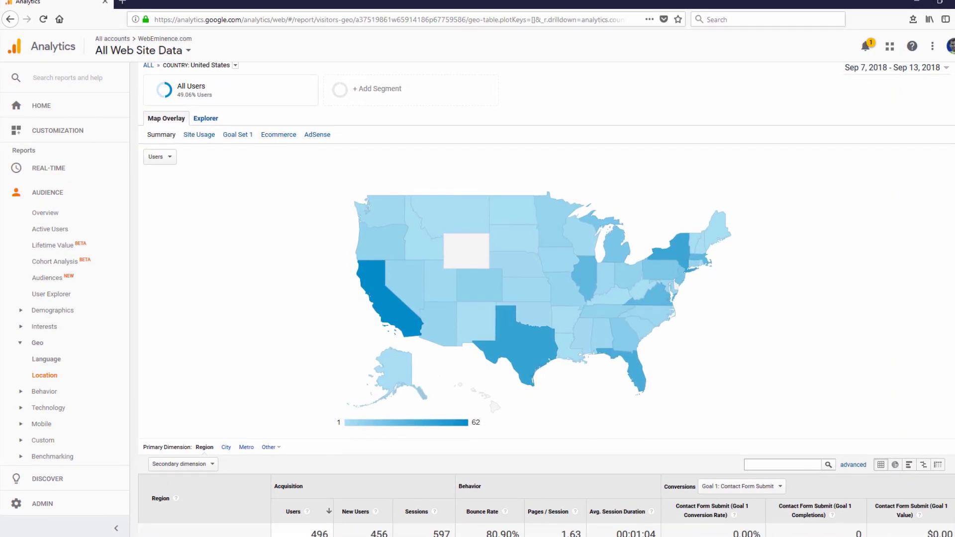
scroll(548, 299, down, 5)
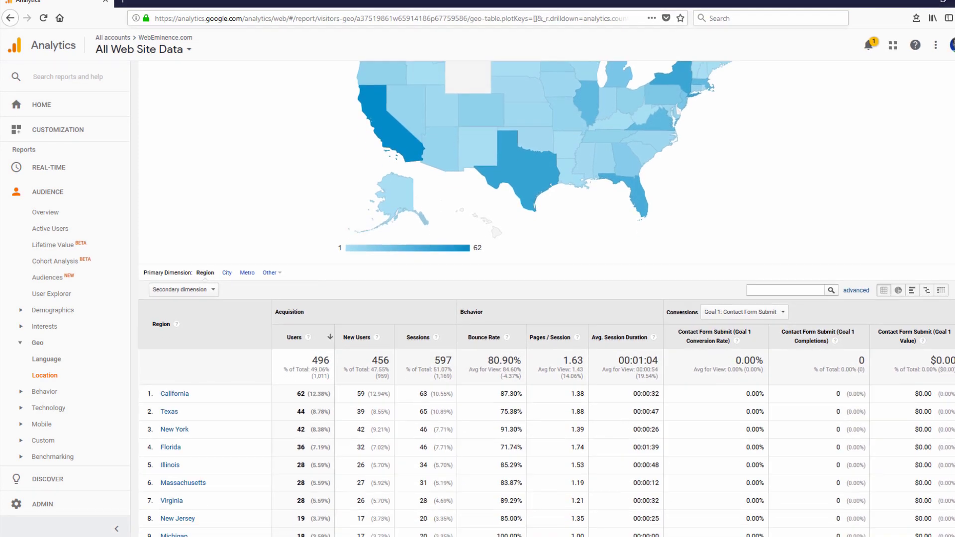
scroll(547, 298, down, 2)
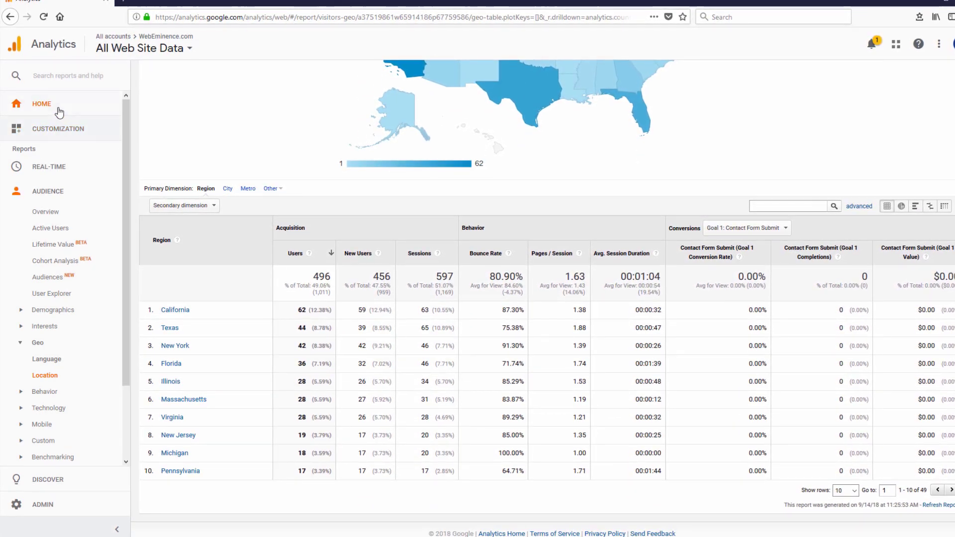
- On the Home dashboard, view acquisition by Source / Medium, then switch back to Traffic Channel
click(59, 112)
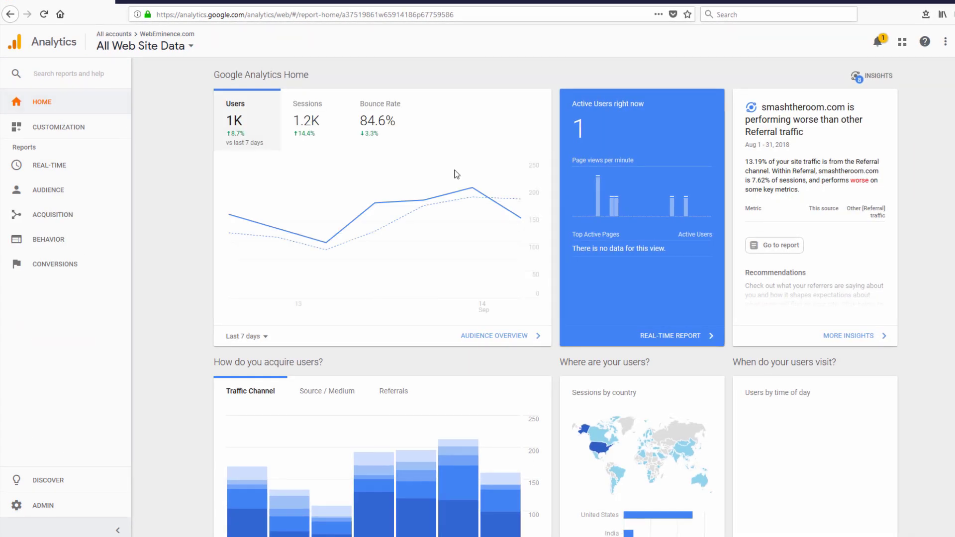
scroll(729, 316, down, 5)
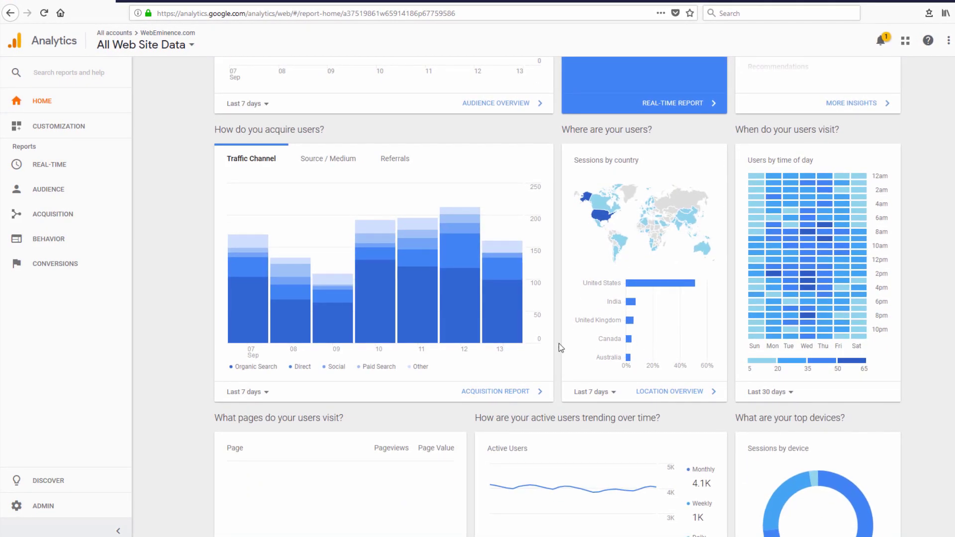
click(321, 164)
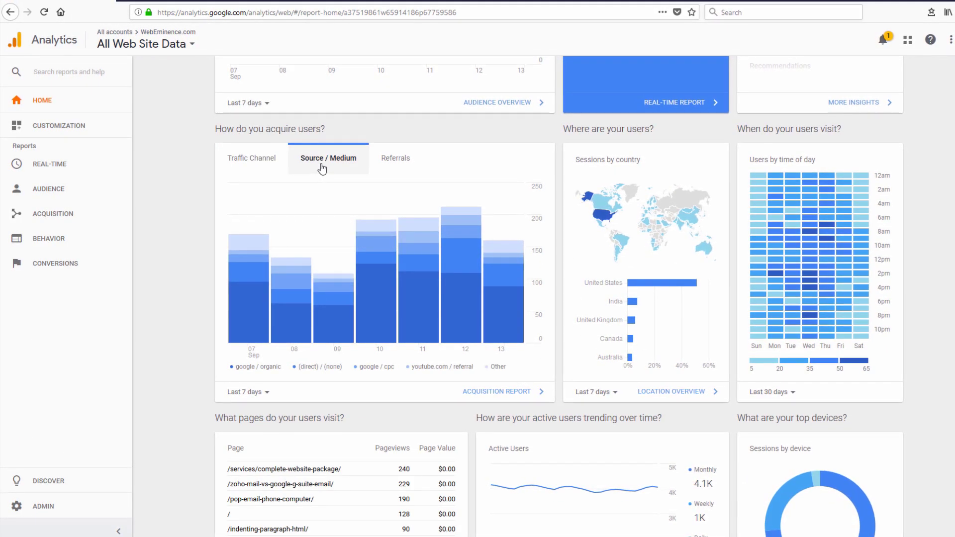
click(275, 164)
- Open the Cohort Analysis report: 959 users, Day 1 retention 1.25%
scroll(298, 201, down, 7)
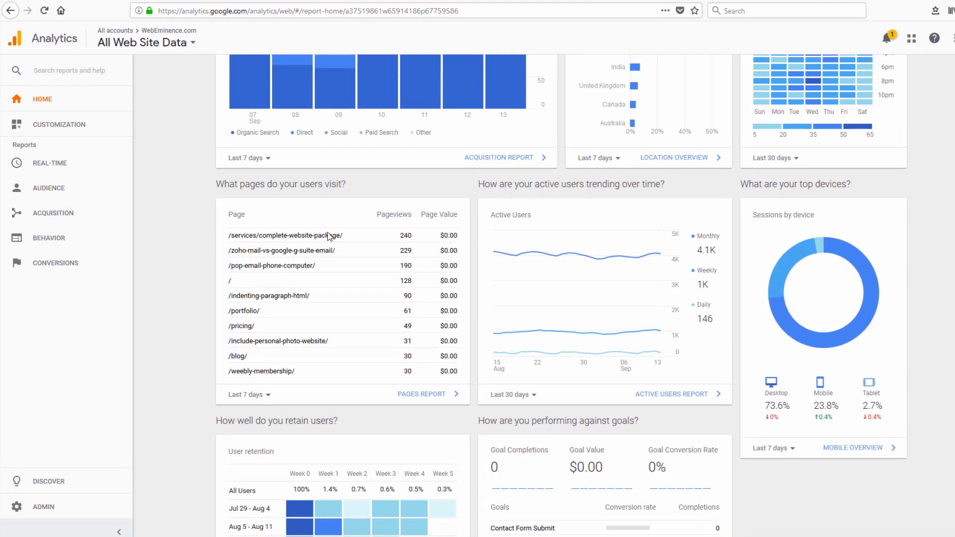
scroll(329, 234, down, 2)
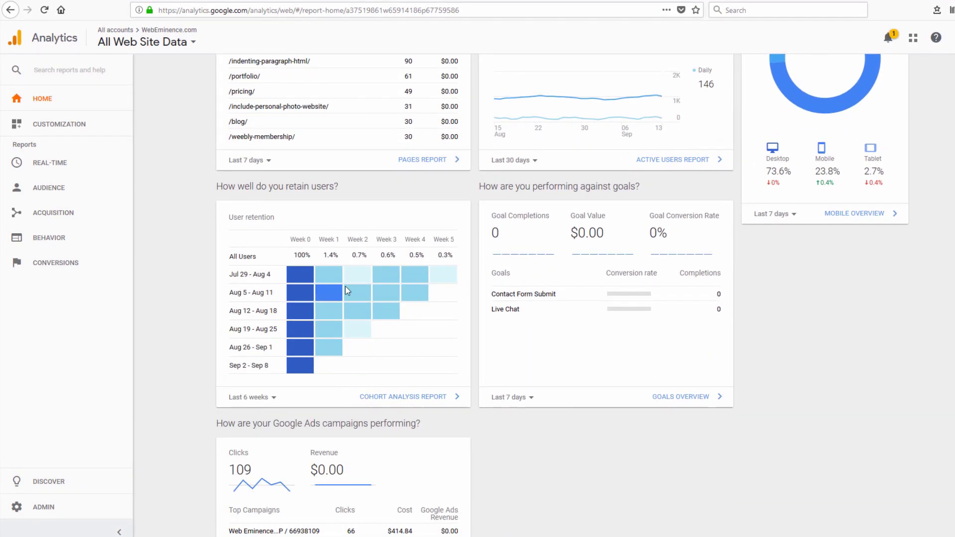
click(437, 400)
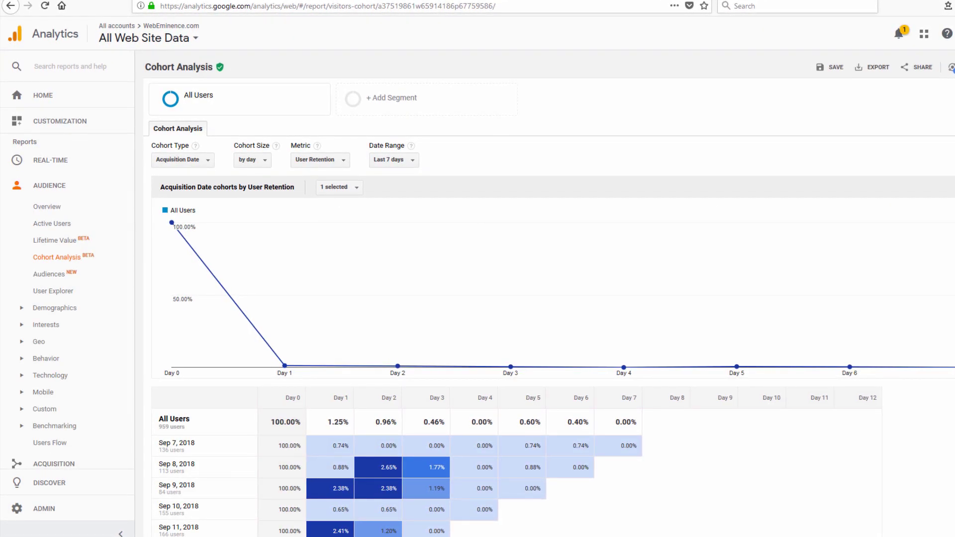
scroll(231, 190, down, 2)
scroll(547, 294, down, 3)
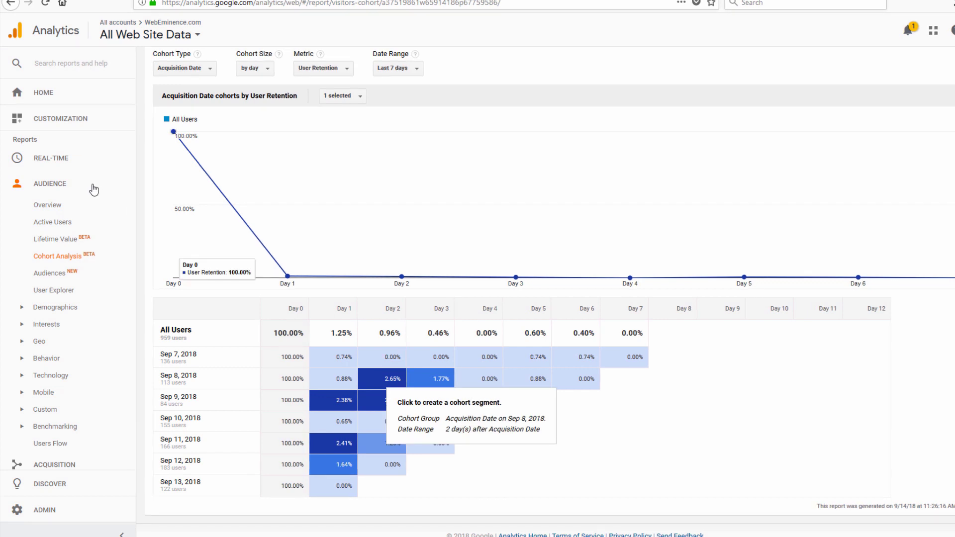
- Open the Mobile Overview report (desktop 777, mobile 207, tablet 27) and show it as a motion chart
click(41, 96)
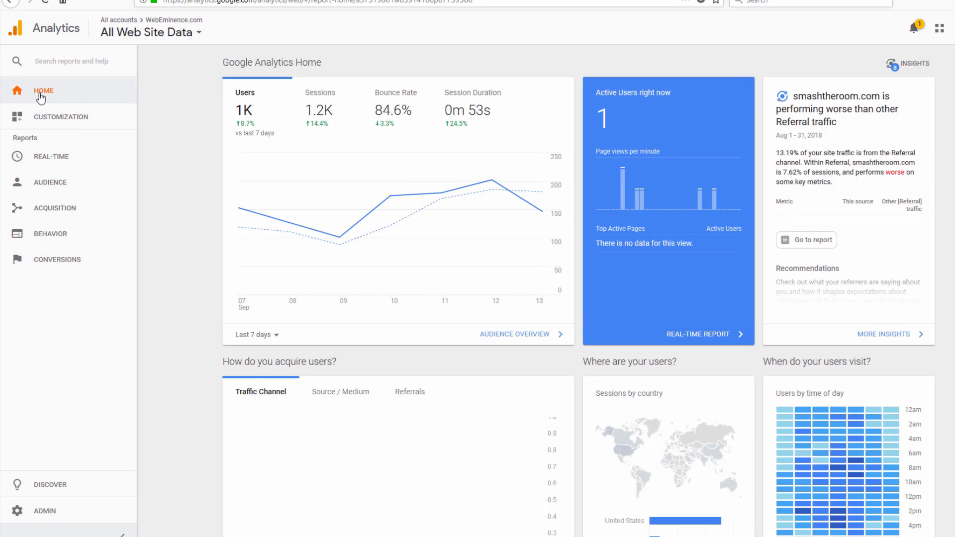
scroll(568, 243, down, 5)
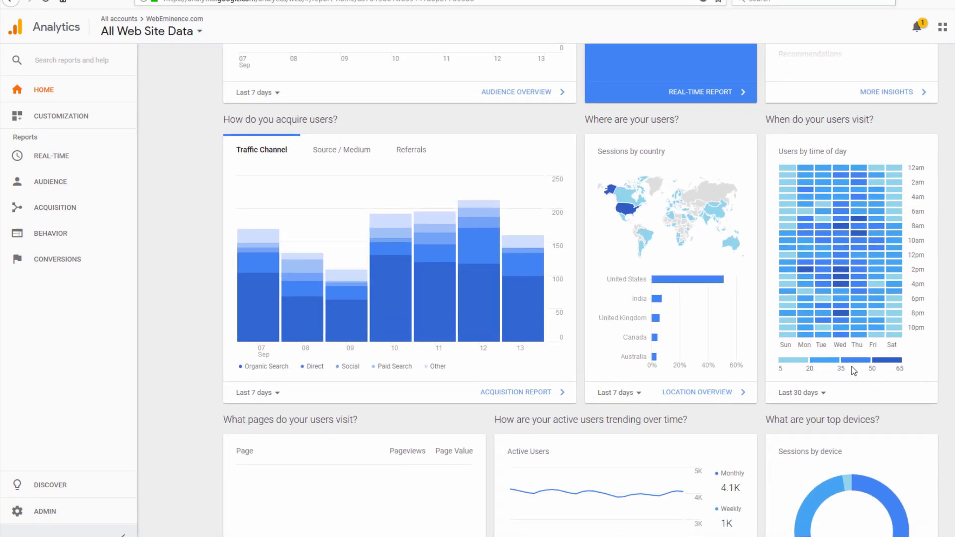
scroll(808, 395, down, 2)
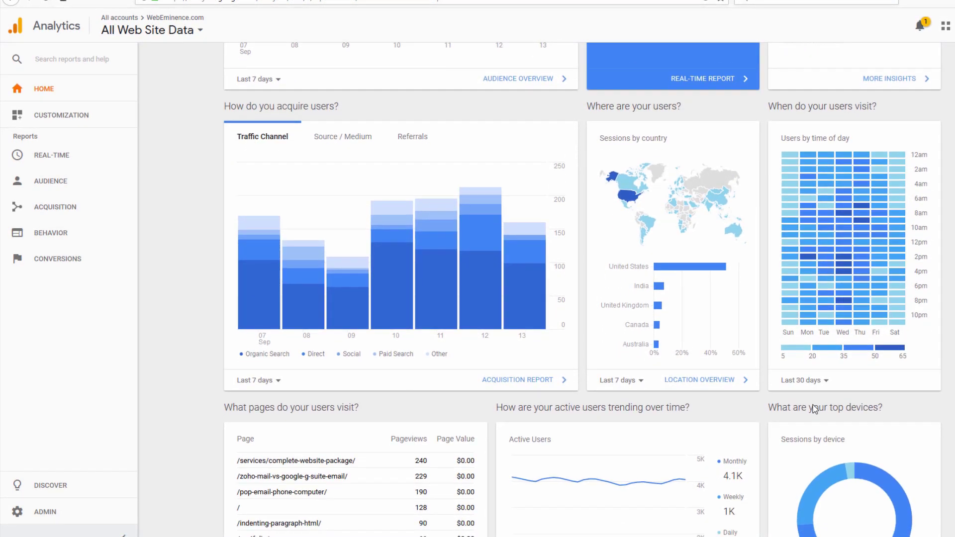
mouse_move(818, 431)
scroll(819, 431, down, 3)
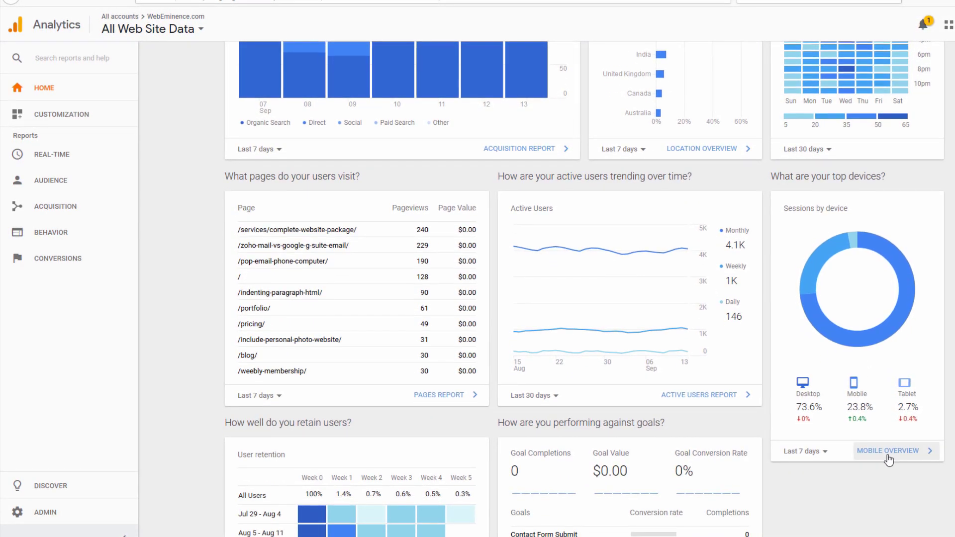
click(890, 451)
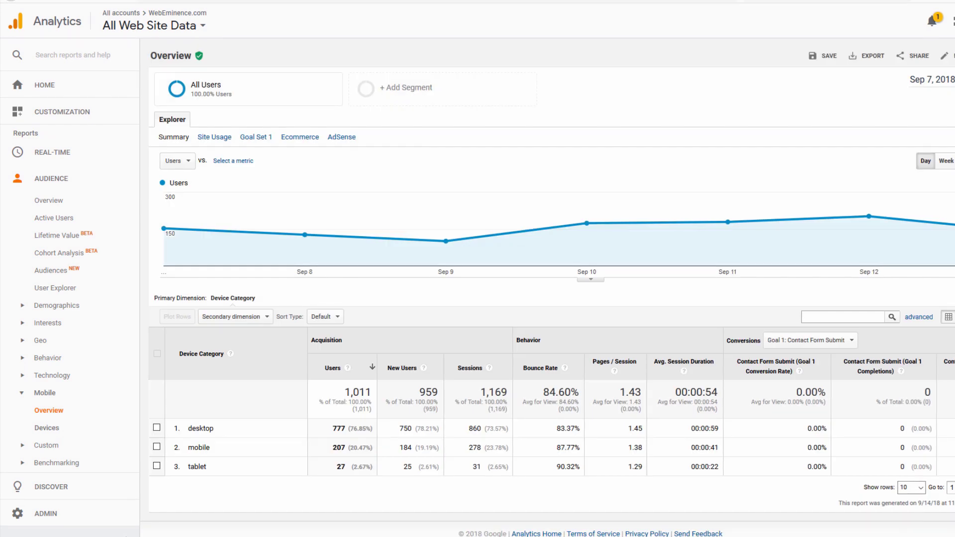
scroll(547, 289, down, 1)
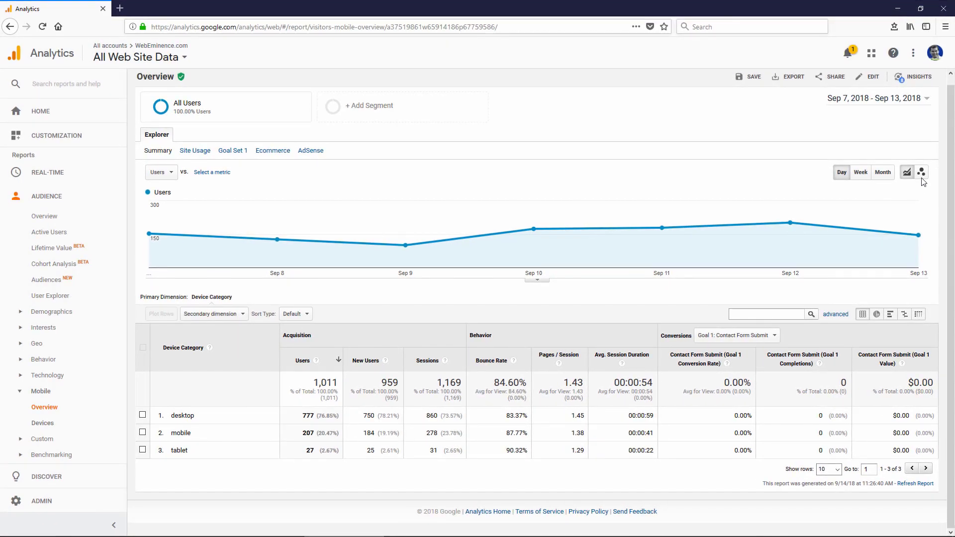
click(921, 172)
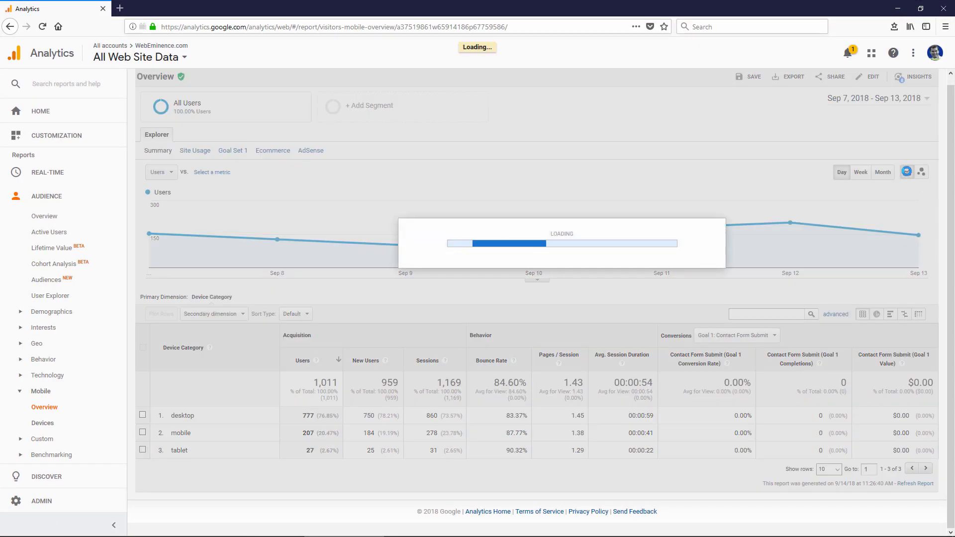